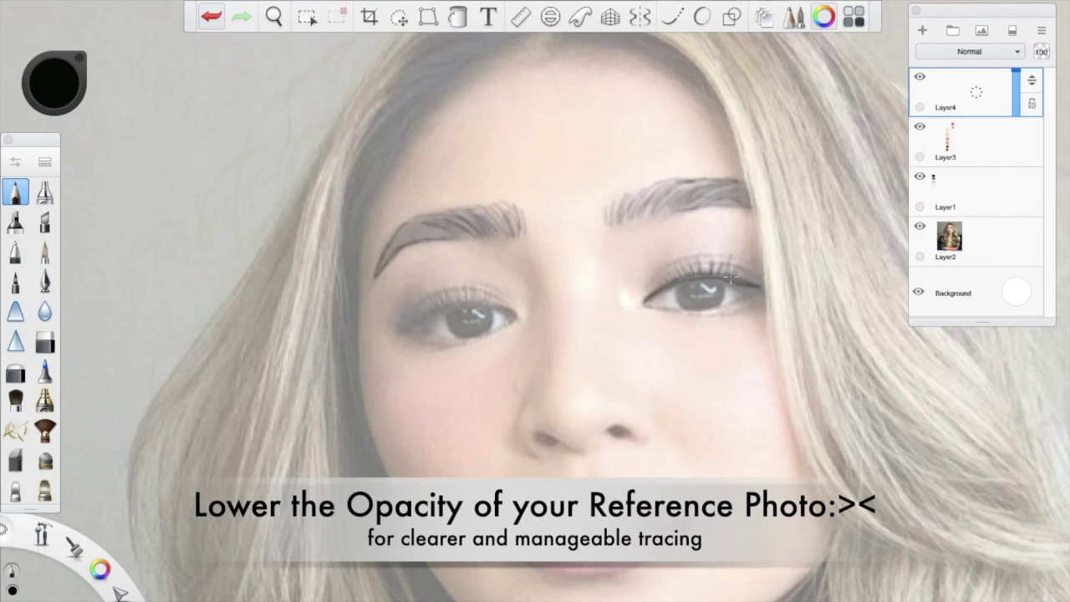
Step: Trace the right eye's outline and the left eye's upper lid line over the photo with the black pencil
scroll(640, 244, "up", 5)
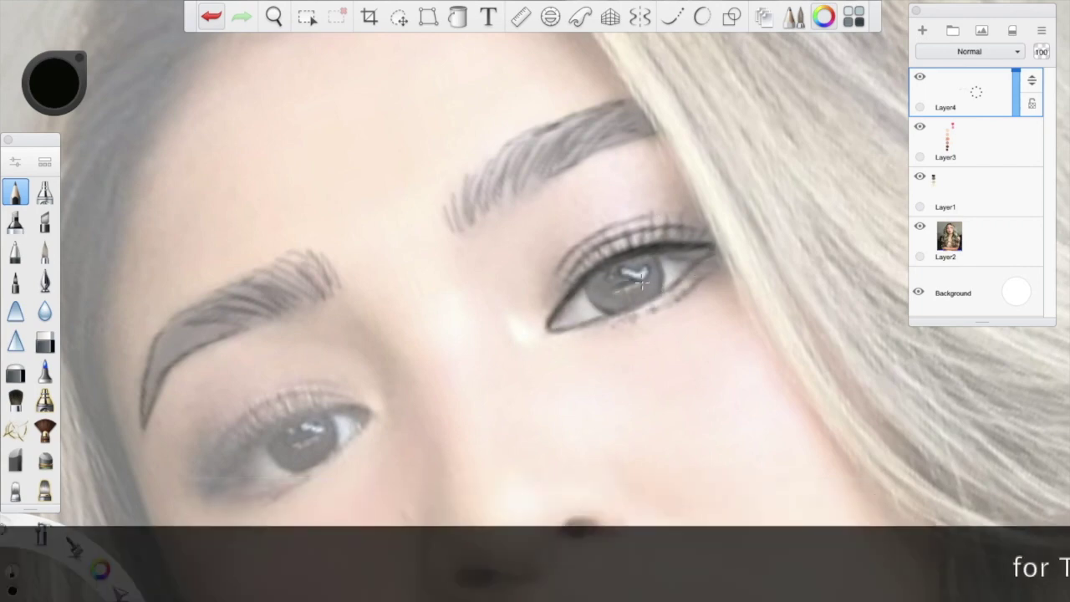
scroll(328, 399, "down", 3)
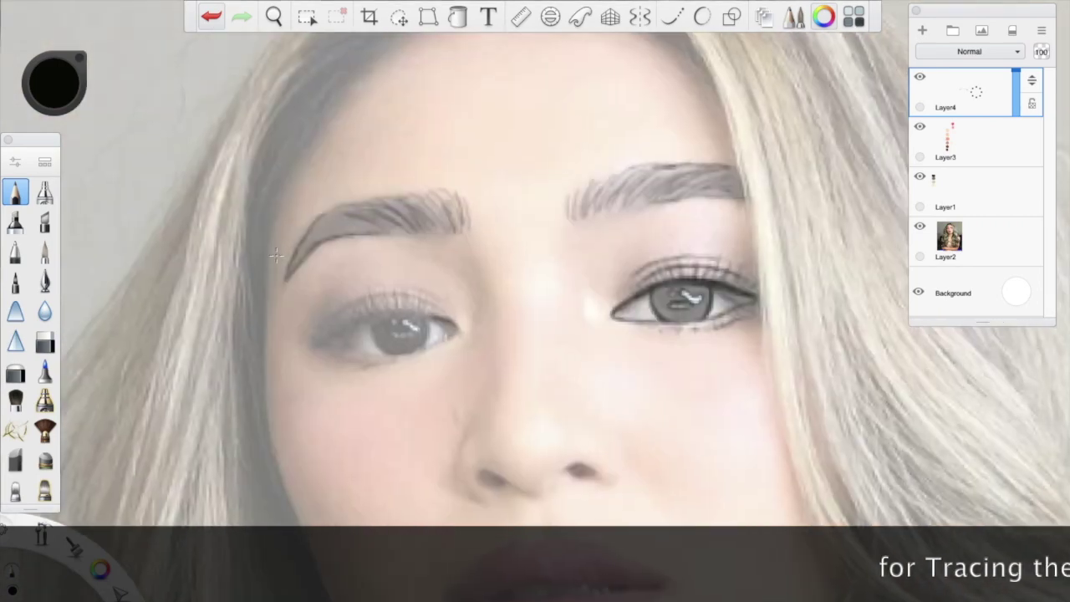
scroll(588, 370, "up", 5)
left_click_drag(589, 370, 621, 379)
mouse_move(510, 369)
left_mouse_down()
mouse_move(426, 398)
mouse_move(364, 436)
left_mouse_up()
left_click_drag(539, 336, 617, 362)
left_click_drag(497, 336, 448, 362)
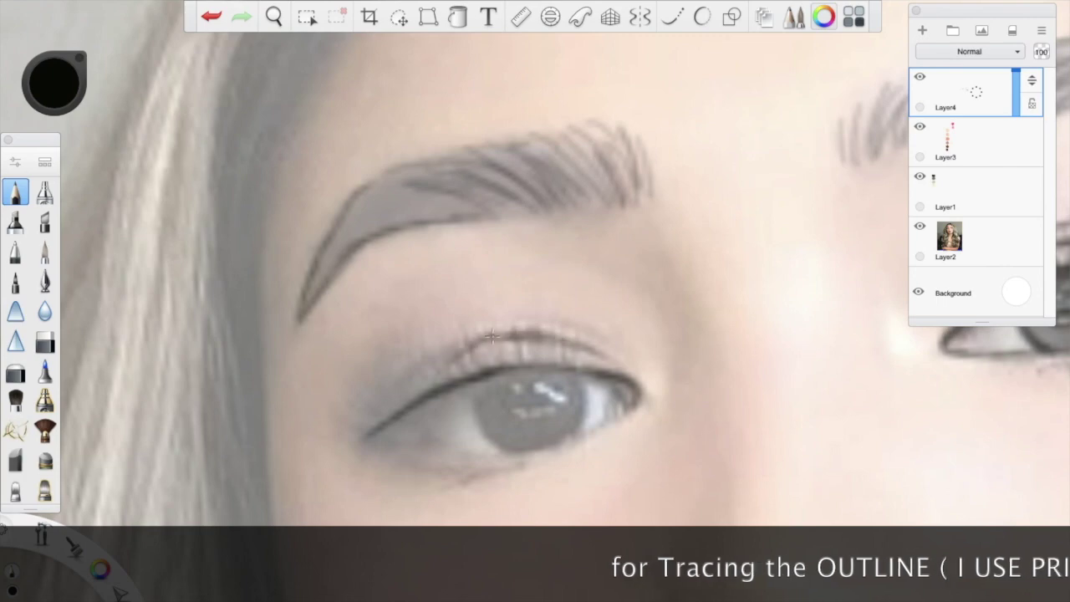
Step: Undo the last stroke and trace the left eye's lashes, iris, pupil highlight and lower lid in black
left_click(212, 16)
mouse_move(554, 354)
left_mouse_down()
mouse_move(542, 325)
mouse_move(493, 338)
mouse_move(424, 394)
mouse_move(406, 353)
mouse_move(350, 431)
left_mouse_up()
mouse_move(608, 372)
left_mouse_down()
mouse_move(473, 384)
mouse_move(381, 430)
left_mouse_up()
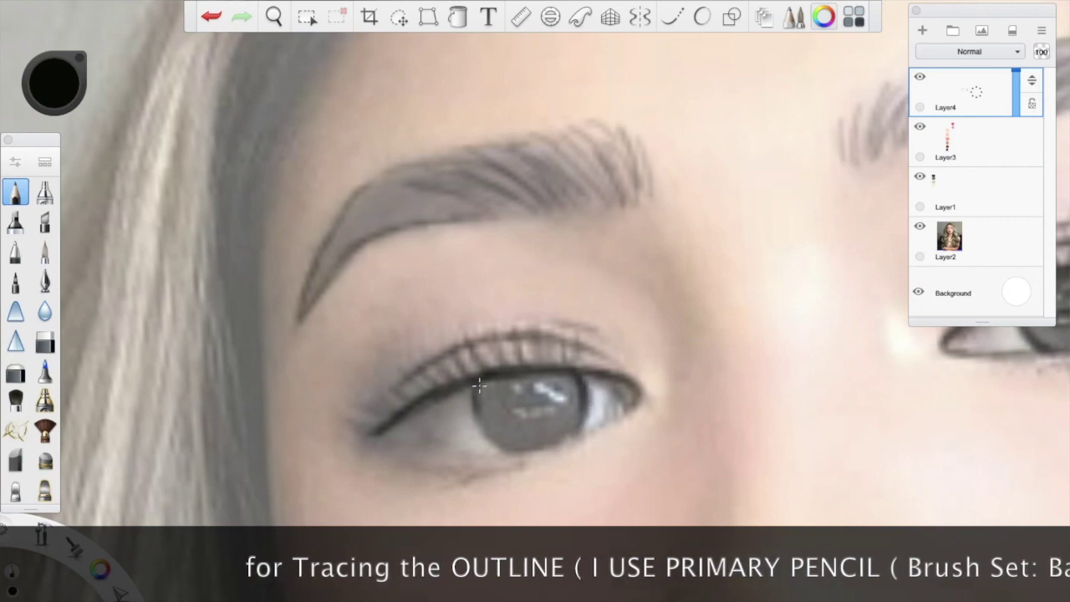
mouse_move(479, 383)
left_mouse_down()
mouse_move(527, 386)
mouse_move(580, 415)
mouse_move(634, 397)
mouse_move(380, 433)
mouse_move(479, 457)
mouse_move(443, 473)
left_mouse_up()
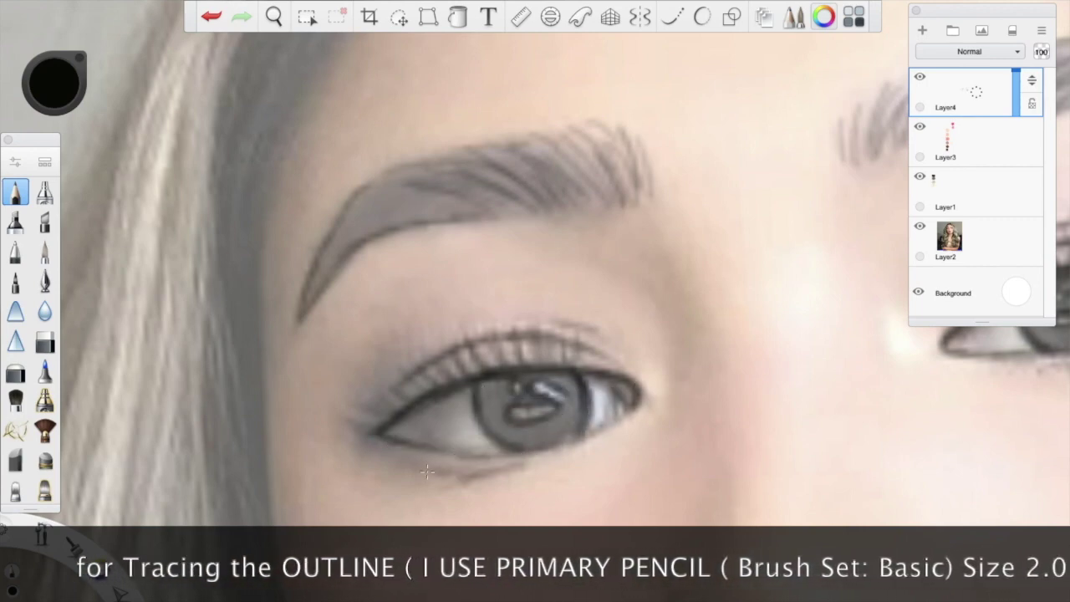
left_click_drag(595, 432, 615, 417)
left_click_drag(502, 360, 493, 325)
Step: Outline the outer part of the left eyebrow as a closed shape, undoing and redrawing the first strokes
mouse_move(475, 215)
left_mouse_down()
mouse_move(368, 239)
mouse_move(302, 313)
left_mouse_up()
mouse_move(535, 199)
left_mouse_down()
mouse_move(456, 151)
mouse_move(376, 178)
mouse_move(322, 243)
mouse_move(363, 188)
mouse_move(410, 174)
left_mouse_up()
mouse_move(401, 219)
left_mouse_down()
mouse_move(485, 159)
mouse_move(520, 199)
left_mouse_up()
left_click(212, 17)
left_click(211, 17)
left_click(212, 16)
left_click_drag(465, 154, 539, 208)
mouse_move(477, 149)
left_mouse_down()
mouse_move(542, 199)
mouse_move(577, 193)
left_mouse_up()
left_click(458, 16)
left_click(675, 304)
left_click(211, 16)
left_click(458, 17)
Step: Fill the outlined left eyebrow with black pencil strokes and darken the hairs toward its inner end
left_click_drag(474, 160, 415, 163)
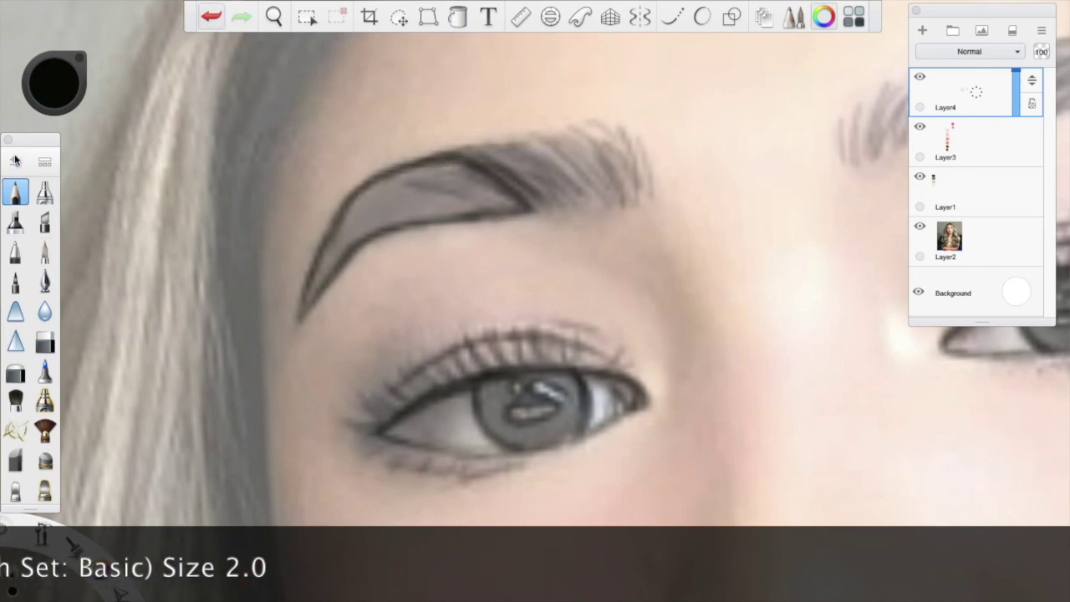
mouse_move(468, 188)
left_mouse_down()
mouse_move(417, 175)
mouse_move(448, 167)
mouse_move(342, 215)
mouse_move(315, 288)
left_mouse_up()
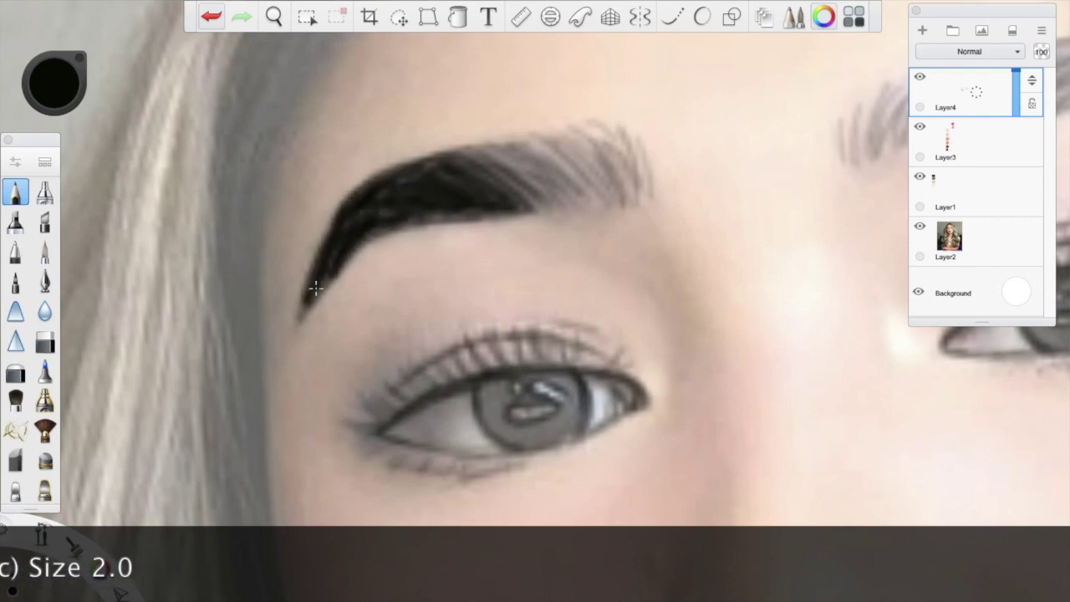
mouse_move(390, 226)
left_mouse_down()
mouse_move(377, 191)
mouse_move(589, 201)
mouse_move(534, 167)
mouse_move(631, 212)
left_mouse_up()
Step: Choose the Soft Eraser, reduce its size and soften the left eyebrow's edge at its outer tail
left_click(15, 370)
left_click(44, 161)
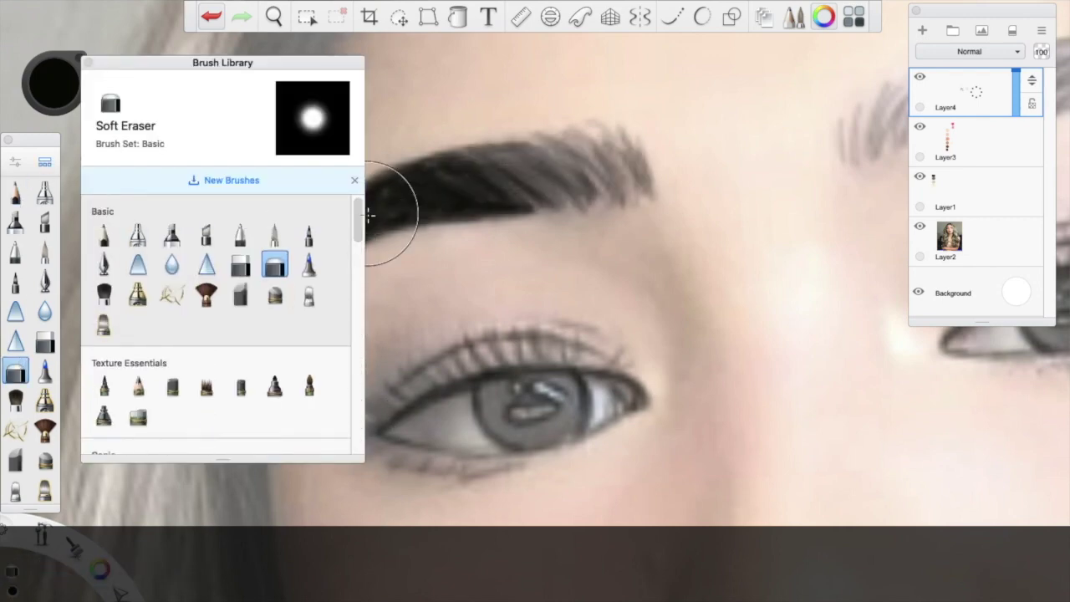
left_click(87, 63)
left_click(15, 162)
left_click_drag(116, 335, 103, 335)
left_click(88, 164)
left_click_drag(299, 333, 327, 273)
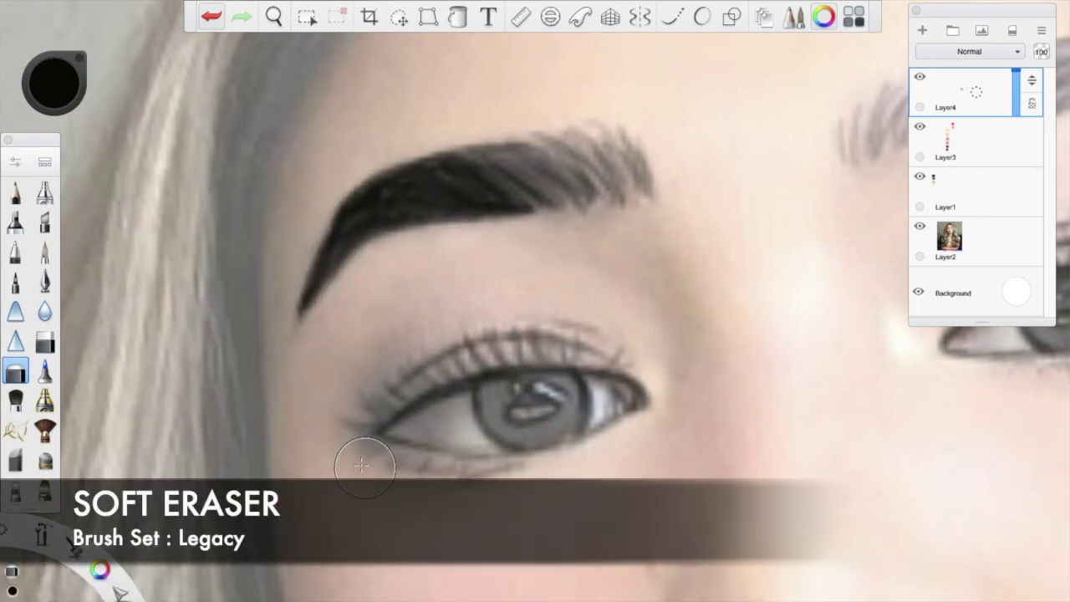
Step: Outline and fill the right eyebrow with black pencil strokes, undoing the unwanted stroke
left_click(14, 199)
left_click_drag(479, 168, 154, 179)
left_click_drag(676, 160, 651, 209)
mouse_move(674, 116)
left_mouse_down()
mouse_move(724, 111)
mouse_move(824, 163)
mouse_move(769, 148)
mouse_move(677, 148)
mouse_move(699, 167)
mouse_move(784, 175)
left_mouse_up()
key("super+z")
mouse_move(735, 134)
left_mouse_down()
mouse_move(711, 159)
mouse_move(626, 167)
mouse_move(752, 150)
mouse_move(779, 166)
mouse_move(611, 183)
mouse_move(556, 167)
mouse_move(502, 209)
mouse_move(682, 148)
mouse_move(747, 156)
mouse_move(778, 126)
mouse_move(616, 159)
mouse_move(501, 209)
left_mouse_up()
Step: Soften the right eyebrow's edges with the Soft Eraser and refine its hairs with the pencil
left_click(16, 372)
mouse_move(836, 167)
left_mouse_down()
mouse_move(544, 180)
mouse_move(827, 154)
left_mouse_up()
left_click_drag(786, 109, 667, 127)
mouse_move(521, 167)
left_mouse_down()
mouse_move(497, 209)
mouse_move(635, 117)
left_mouse_up()
left_click(15, 193)
mouse_move(491, 222)
left_mouse_down()
mouse_move(527, 139)
mouse_move(493, 175)
left_mouse_up()
Step: Trace the hair's right outer contour from the parting down toward the shoulder, undoing and redrawing the first strokes
scroll(228, 231, "down", 5)
scroll(228, 232, "down", 3)
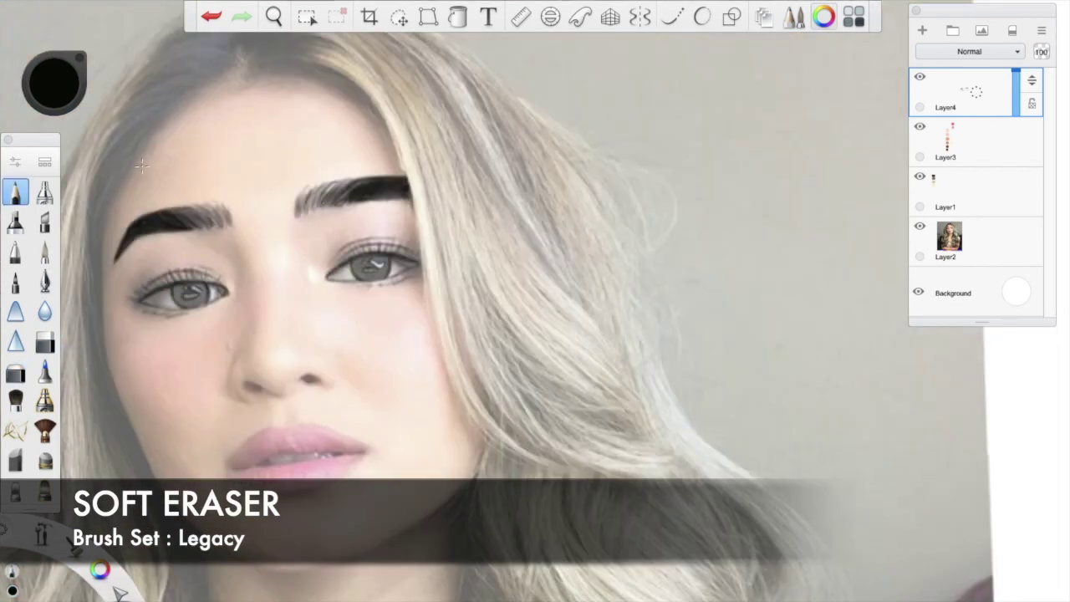
scroll(551, 257, "up", 2)
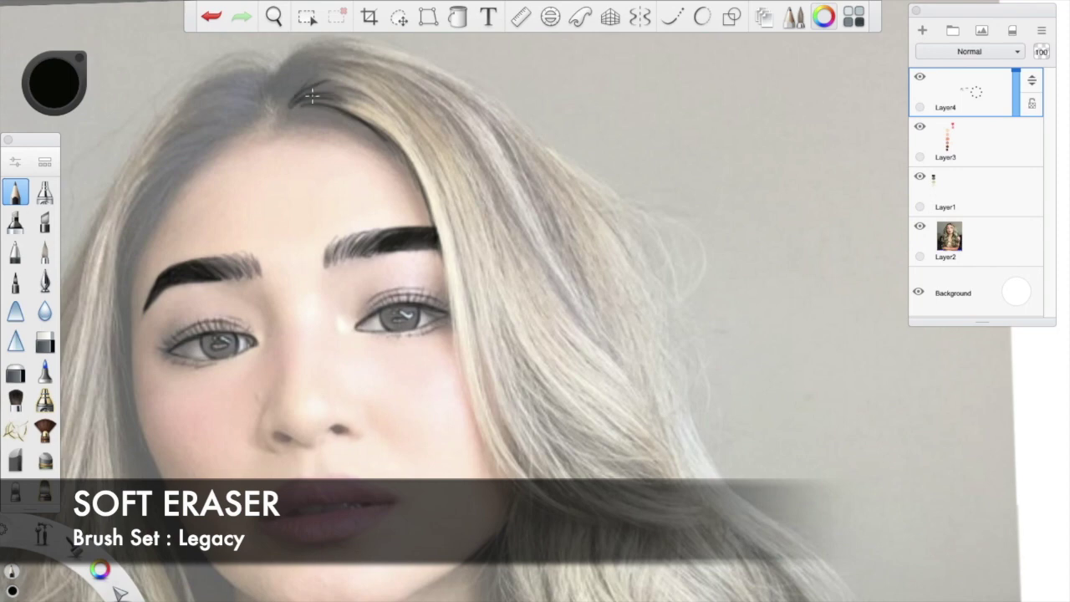
mouse_move(293, 43)
left_mouse_down()
mouse_move(523, 113)
mouse_move(696, 424)
left_mouse_up()
left_click_drag(533, 137, 675, 340)
left_click(211, 18)
left_click(210, 17)
left_click(211, 17)
mouse_move(507, 108)
left_mouse_down()
mouse_move(553, 146)
mouse_move(724, 484)
left_mouse_up()
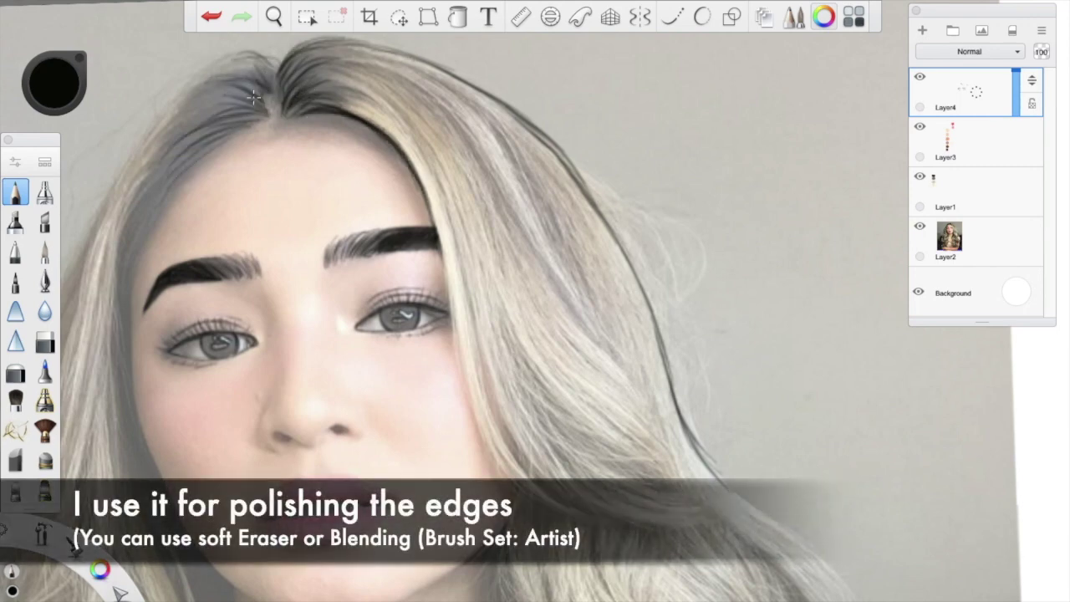
Step: Trace the hair edges framing both sides of the face and paint the nostrils black
left_click_drag(264, 83, 138, 191)
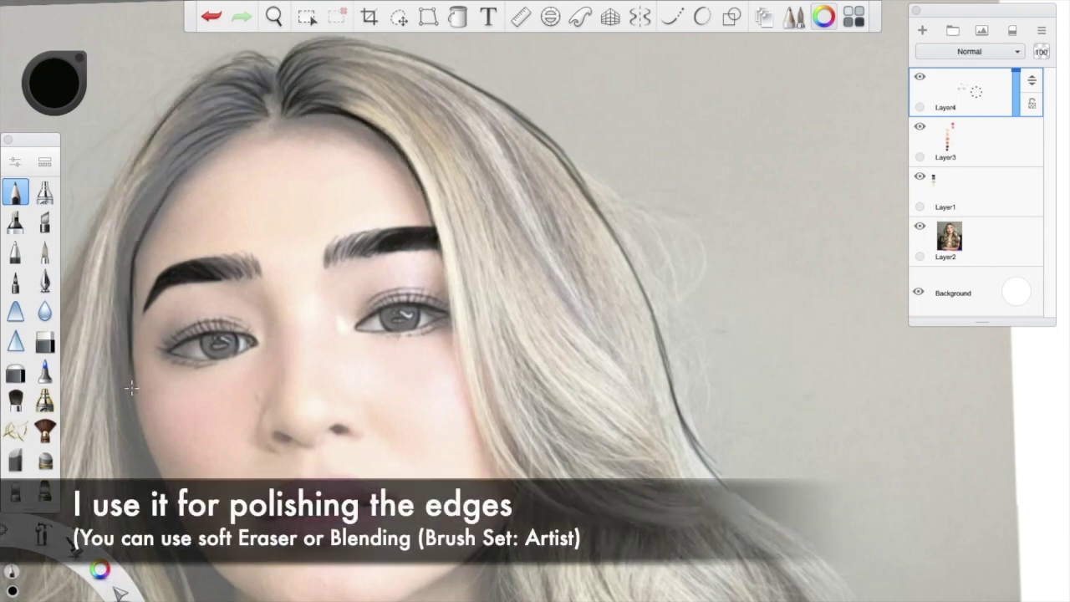
left_click_drag(456, 325, 482, 443)
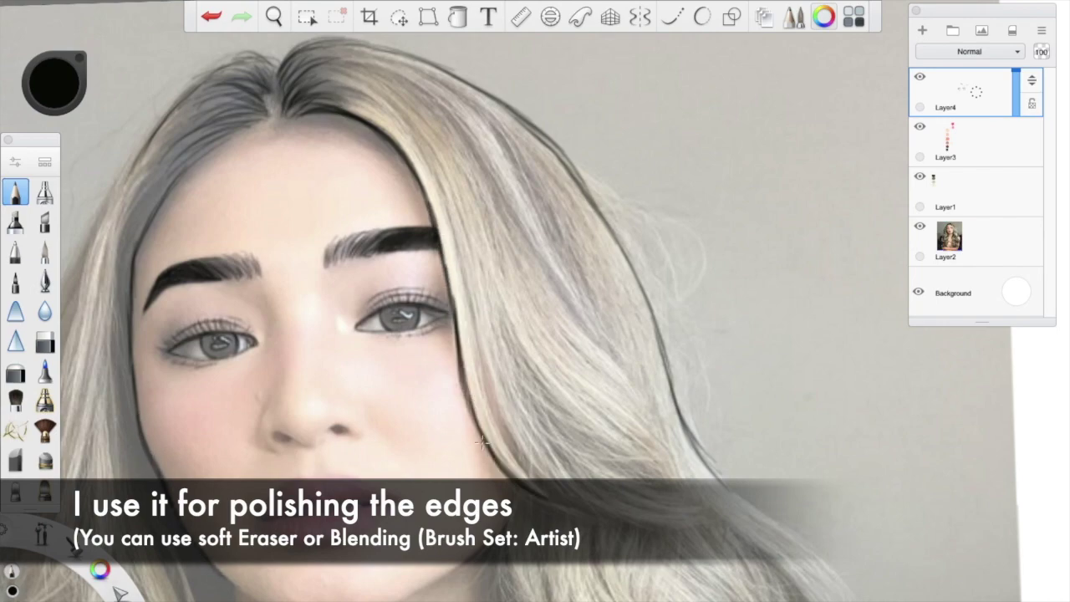
scroll(194, 119, "down", 2)
scroll(152, 203, "up", 4)
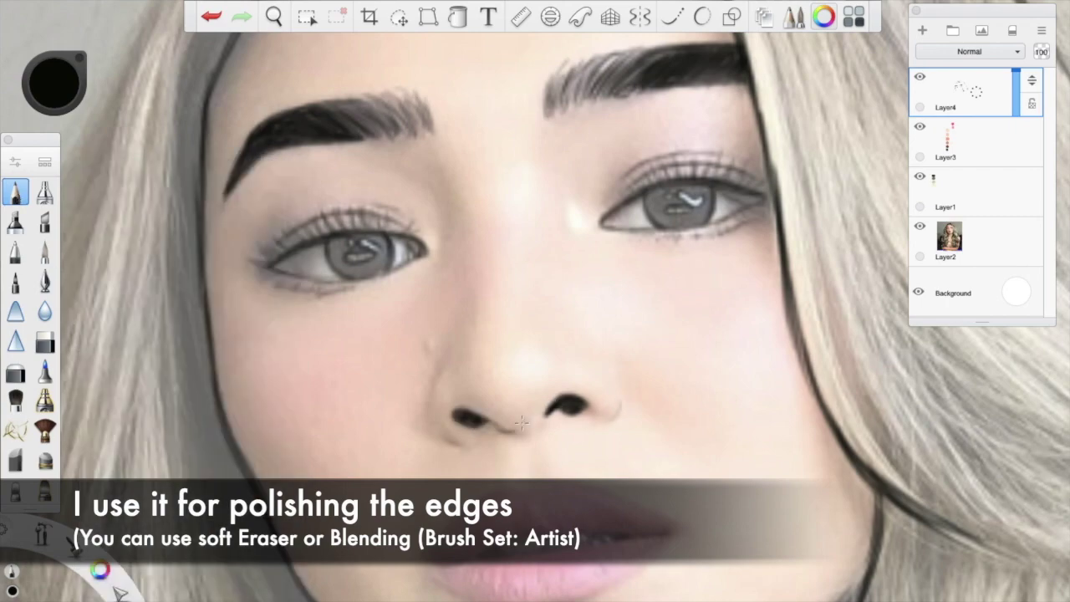
scroll(464, 565, "up", 2)
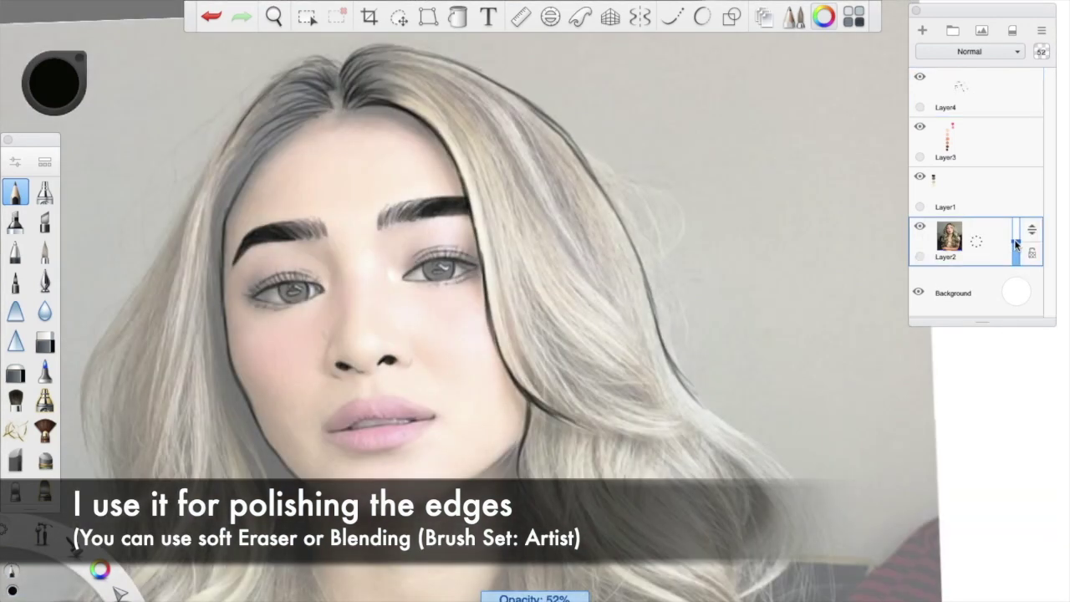
Step: Return to Layer4 and darken the hair roots on both sides of the parting with pencil strokes
left_click(970, 92)
scroll(661, 212, "up", 4)
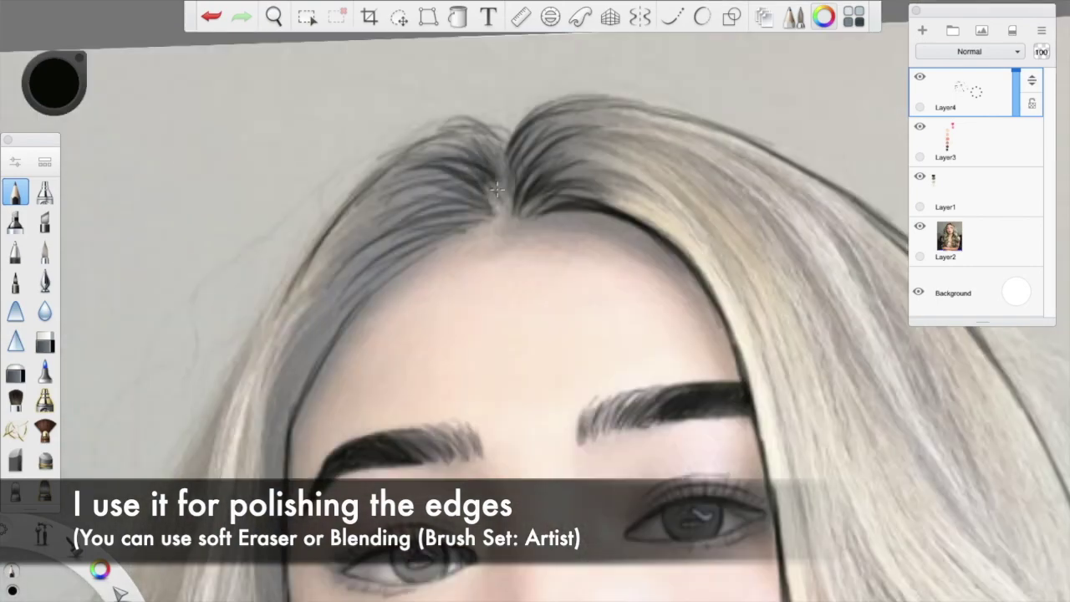
double_click(15, 193)
left_click(88, 167)
left_click_drag(503, 187, 465, 147)
mouse_move(504, 212)
left_mouse_down()
mouse_move(430, 198)
mouse_move(403, 262)
left_mouse_up()
left_click_drag(503, 158, 443, 126)
mouse_move(509, 137)
left_mouse_down()
mouse_move(525, 201)
mouse_move(620, 209)
left_mouse_up()
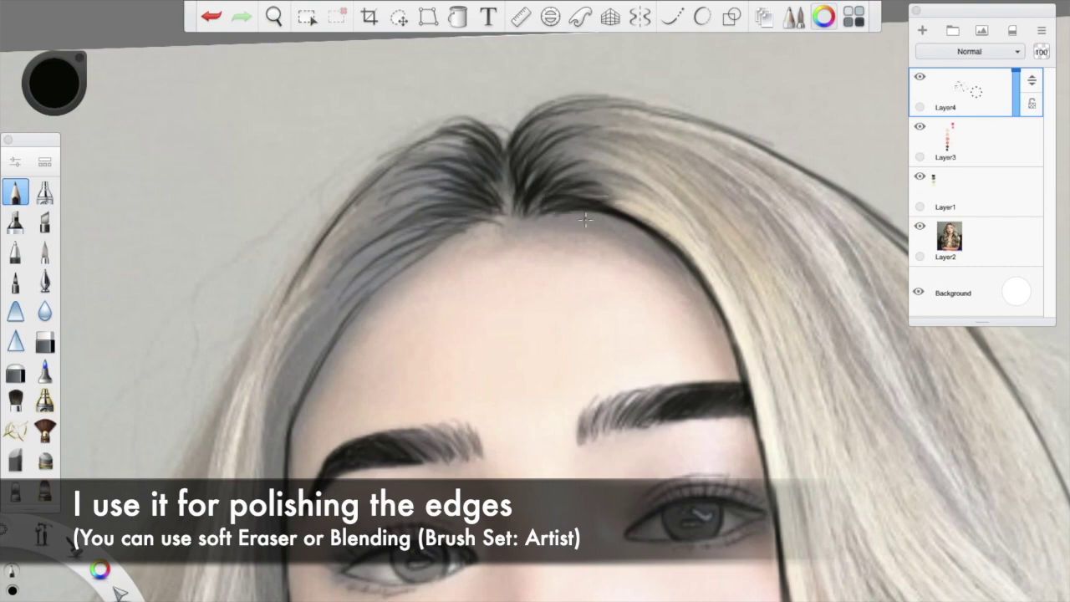
Step: Trace the hairline around the forehead and the outer contour of the left side's hair
left_click_drag(556, 203, 711, 314)
mouse_move(487, 223)
left_mouse_down()
mouse_move(304, 393)
mouse_move(288, 475)
left_mouse_up()
left_click_drag(342, 204, 158, 492)
scroll(348, 138, "down", 3)
scroll(348, 138, "down", 5)
left_click_drag(297, 109, 259, 160)
mouse_move(301, 115)
left_mouse_down()
mouse_move(218, 235)
mouse_move(219, 401)
left_mouse_up()
mouse_move(236, 252)
left_mouse_down()
mouse_move(205, 342)
mouse_move(224, 383)
mouse_move(194, 548)
left_mouse_up()
Step: Trace the left hair's inner edge along the neck and continue its outer contour down past the shoulder
left_click_drag(376, 286, 440, 468)
left_click_drag(392, 311, 429, 435)
mouse_move(468, 390)
left_mouse_down()
mouse_move(469, 449)
mouse_move(532, 598)
left_mouse_up()
scroll(258, 380, "down", 10)
scroll(240, 453, "up", 4)
mouse_move(322, 291)
left_mouse_down()
mouse_move(287, 430)
mouse_move(304, 451)
mouse_move(313, 428)
mouse_move(299, 469)
left_mouse_up()
mouse_move(299, 468)
left_mouse_down()
mouse_move(319, 508)
mouse_move(314, 550)
left_mouse_up()
Step: Trace the curls and tips at the lower inner edge of the left side's hair
left_click_drag(482, 311, 475, 372)
left_click_drag(474, 372, 470, 470)
mouse_move(458, 388)
left_mouse_down()
mouse_move(470, 458)
mouse_move(438, 535)
left_mouse_up()
left_click_drag(465, 485, 438, 543)
mouse_move(428, 500)
left_mouse_down()
mouse_move(399, 539)
mouse_move(357, 555)
left_mouse_up()
Step: Trace the inner edge of the right side's hair from the jaw down over the chest
left_click_drag(577, 177, 573, 194)
mouse_move(574, 194)
left_mouse_down()
mouse_move(594, 255)
mouse_move(568, 269)
left_mouse_up()
left_click_drag(567, 269, 554, 303)
left_click_drag(553, 304, 588, 400)
mouse_move(588, 399)
left_mouse_down()
mouse_move(558, 460)
mouse_move(603, 535)
left_mouse_up()
Step: Trace the right hair's outer curls past the shoulder and check the outline by briefly hiding the photo on Layer2
left_click_drag(667, 150, 742, 214)
mouse_move(742, 213)
left_mouse_down()
mouse_move(709, 263)
mouse_move(721, 344)
left_mouse_up()
left_click_drag(720, 344, 801, 366)
left_click_drag(729, 352, 762, 393)
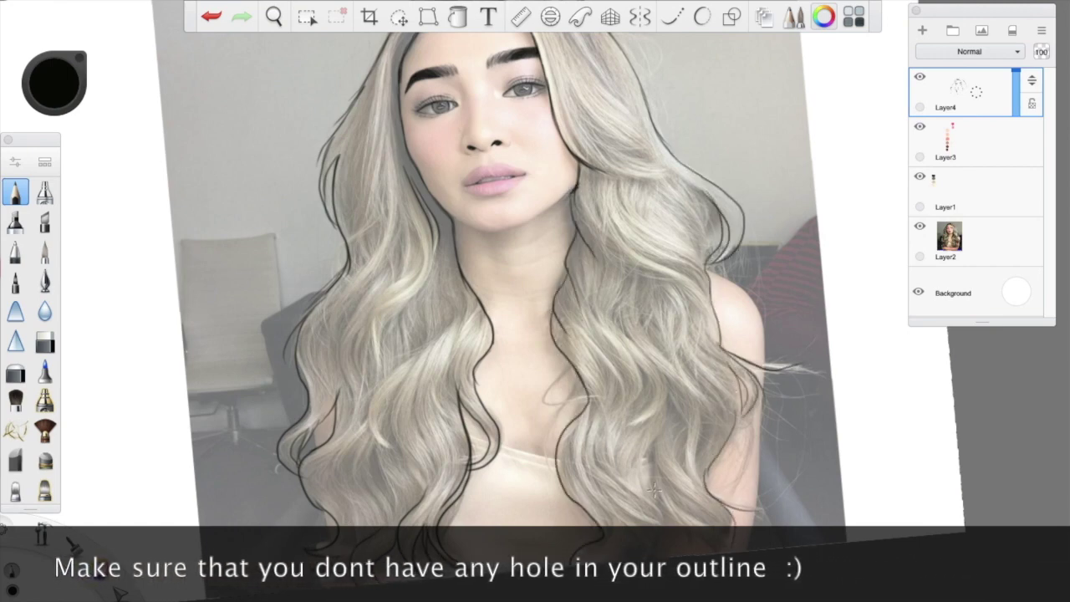
left_click(919, 226)
left_click(919, 225)
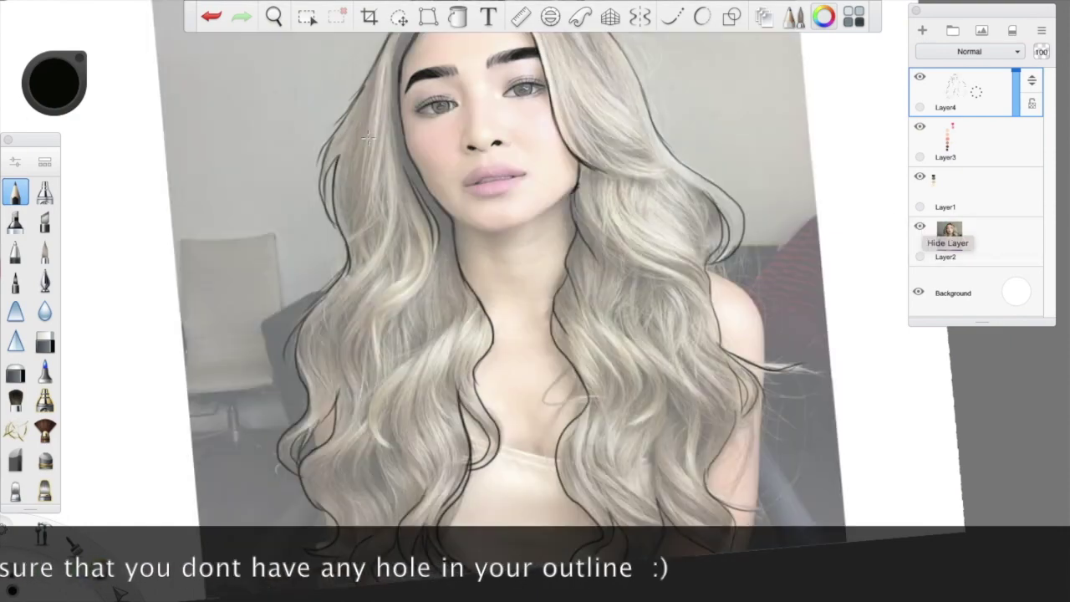
Step: Reduce the eraser's size and clean up stray outline strokes along the left hairline and beside the jaw
scroll(413, 138, "up", 5)
left_click(15, 372)
double_click(45, 341)
left_click_drag(145, 337, 114, 336)
left_click_drag(108, 380, 151, 381)
mouse_move(577, 71)
left_mouse_down()
mouse_move(518, 148)
mouse_move(501, 275)
left_mouse_up()
left_click(15, 192)
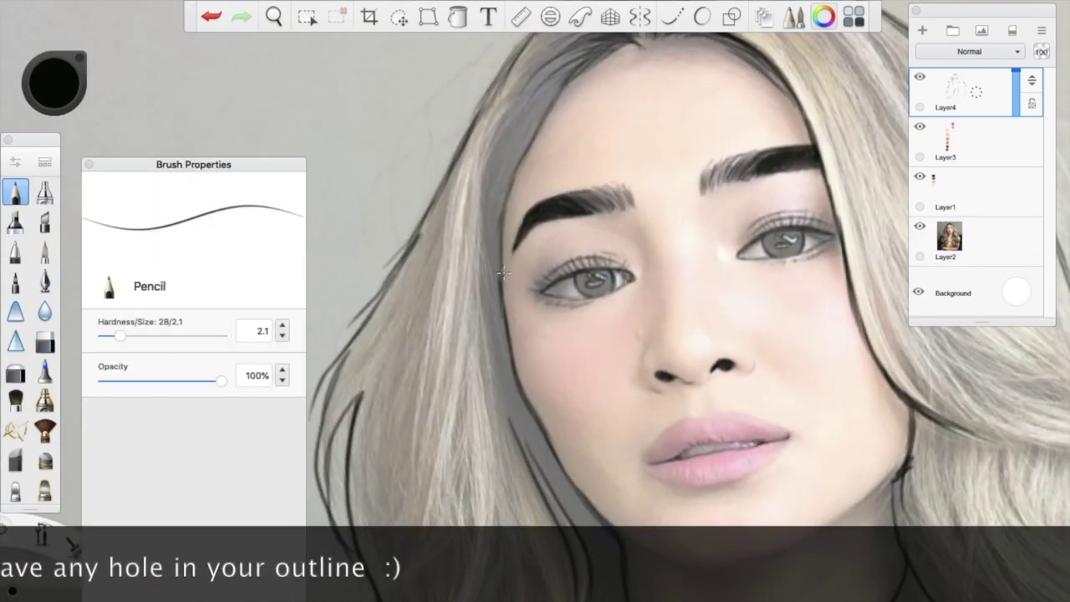
left_click(45, 345)
mouse_move(911, 412)
left_mouse_down()
mouse_move(899, 500)
mouse_move(899, 458)
left_mouse_up()
left_click(15, 193)
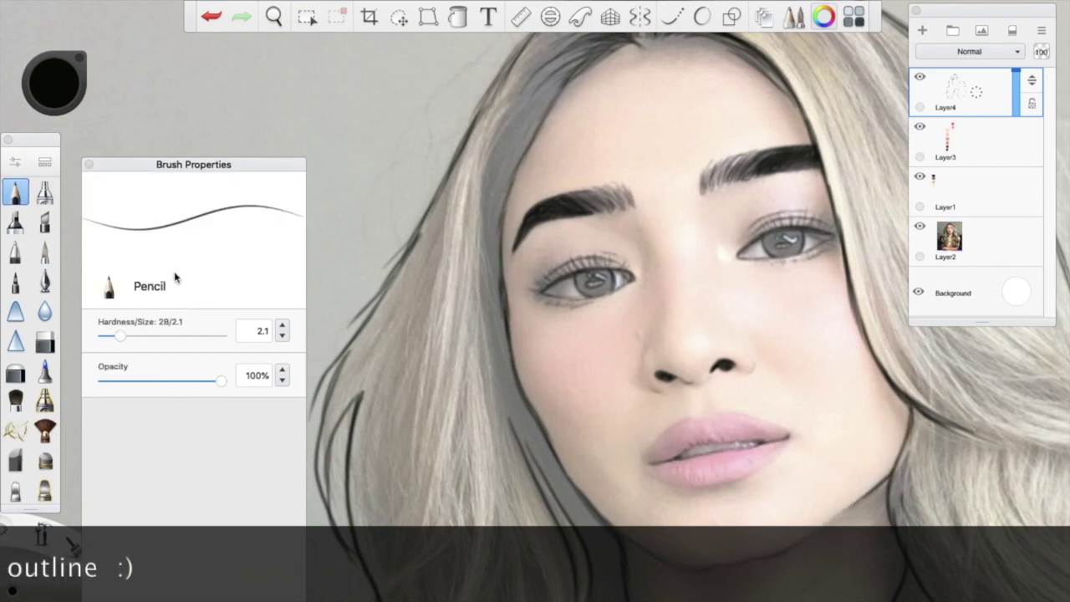
Step: Soften the edges of the nostrils with the Soft Eraser
key("e")
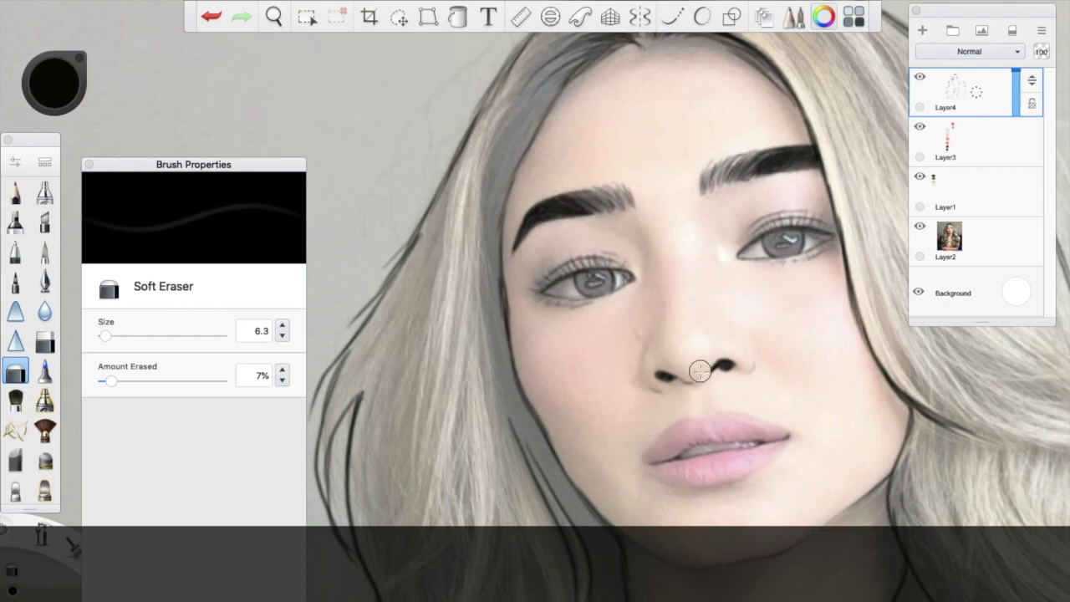
scroll(585, 379, "up", 5)
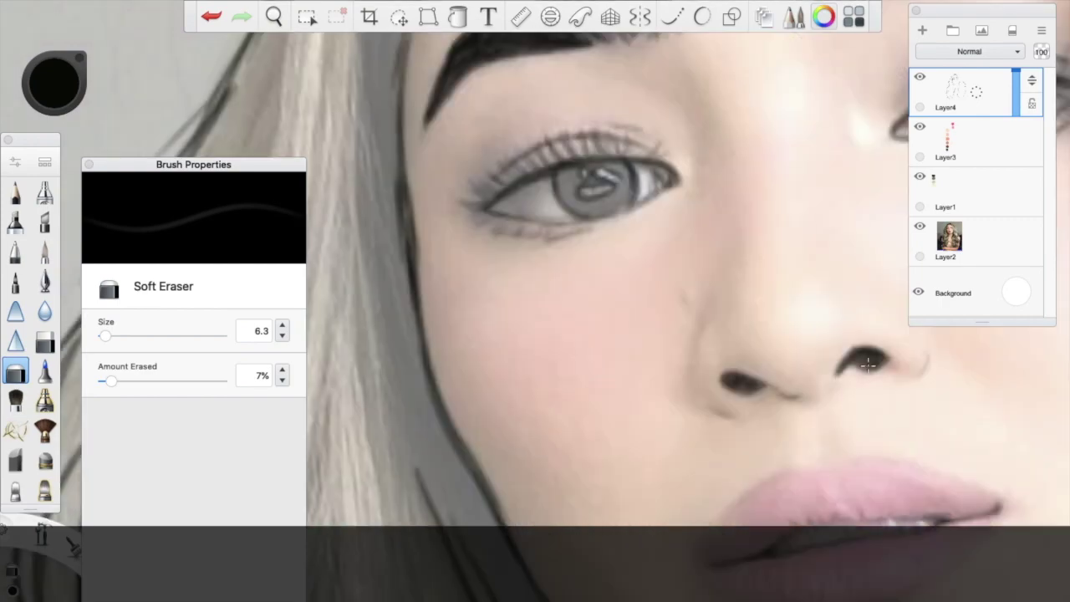
scroll(338, 121, "down", 8)
scroll(338, 121, "down", 3)
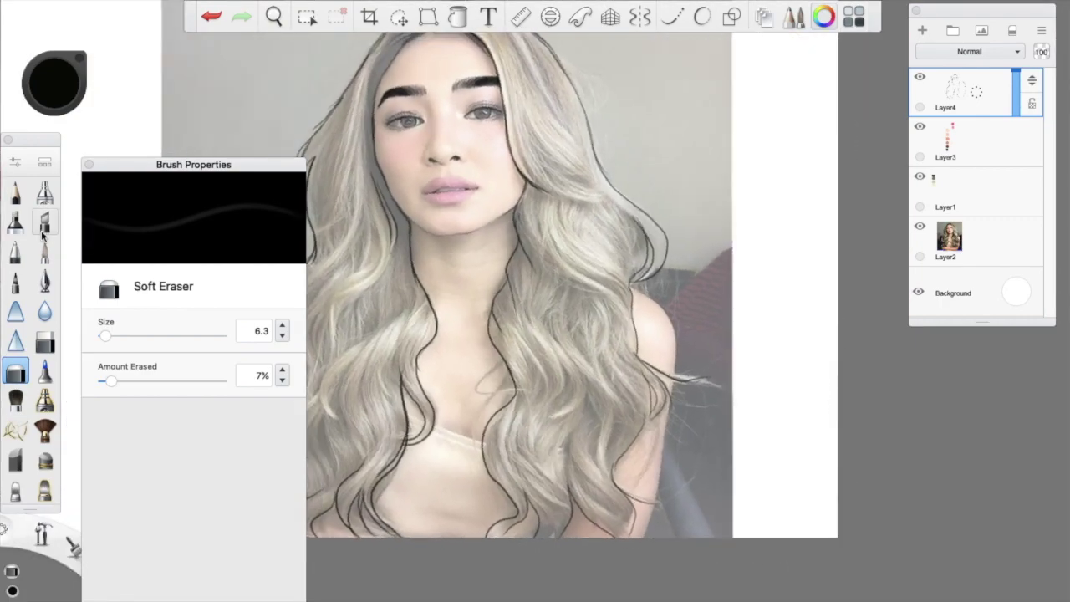
key("e")
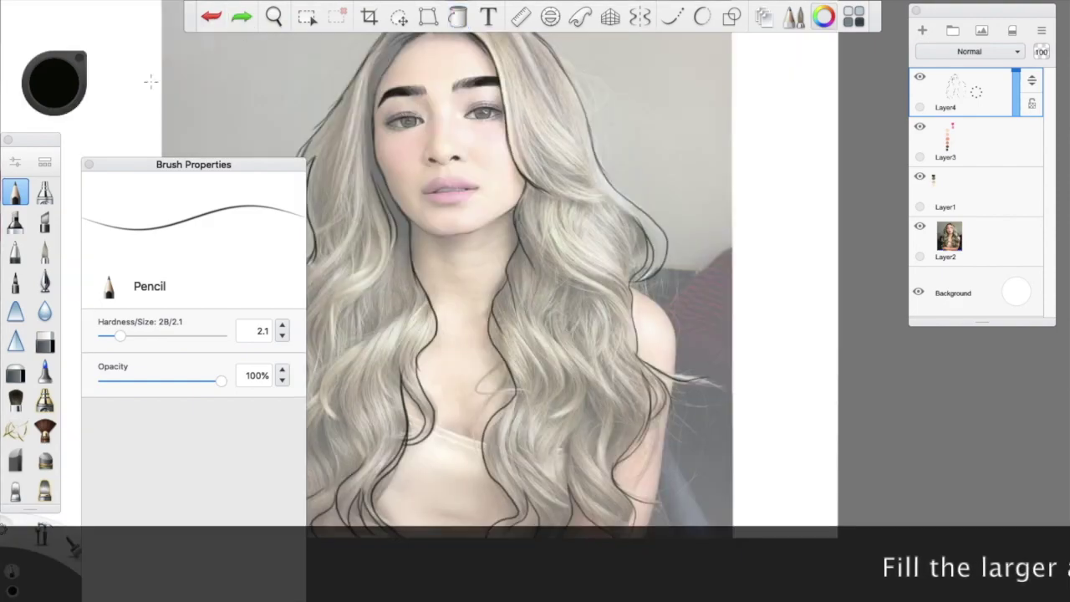
Step: Thicken the right hair's outer contour from the parting and its inner edge beside the face, undoing unwanted strokes
scroll(510, 50, "up", 5)
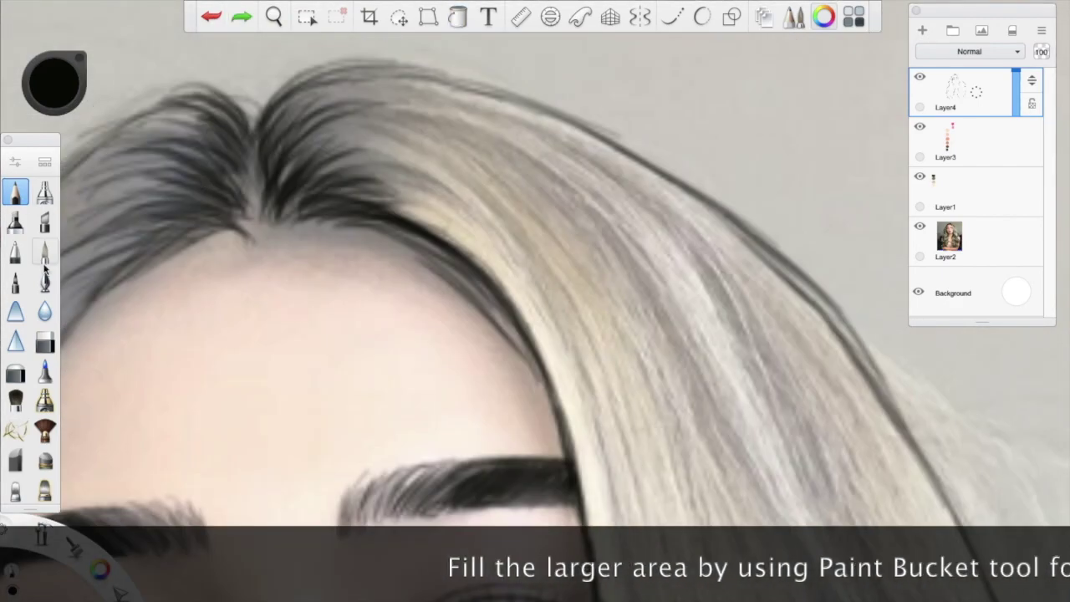
mouse_move(264, 155)
left_mouse_down()
mouse_move(303, 87)
mouse_move(378, 68)
mouse_move(866, 359)
left_mouse_up()
mouse_move(402, 216)
left_mouse_down()
mouse_move(550, 355)
mouse_move(585, 523)
left_mouse_up()
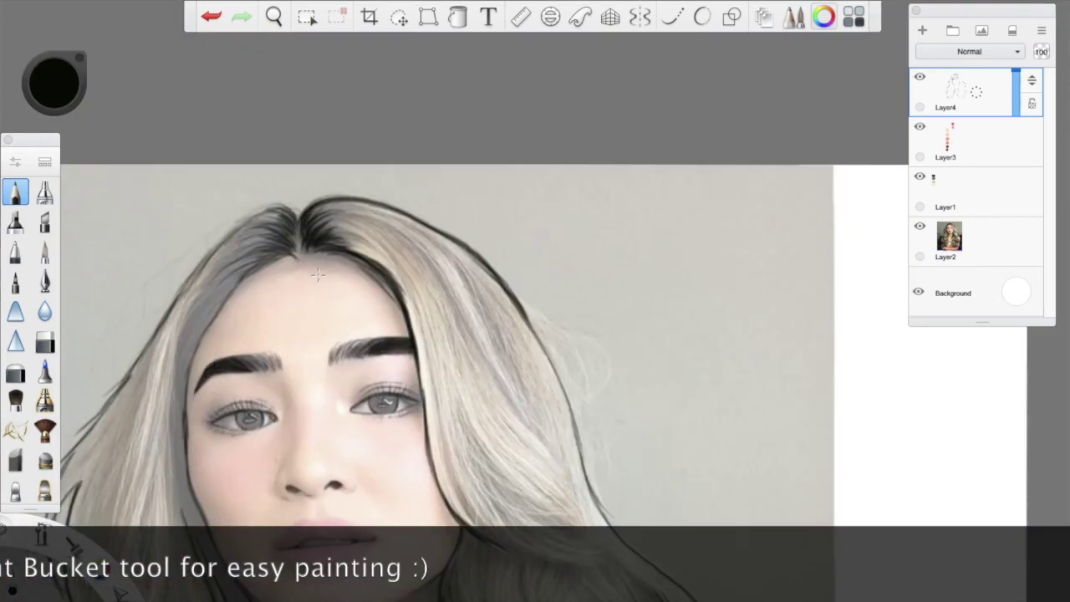
left_click_drag(543, 351, 619, 535)
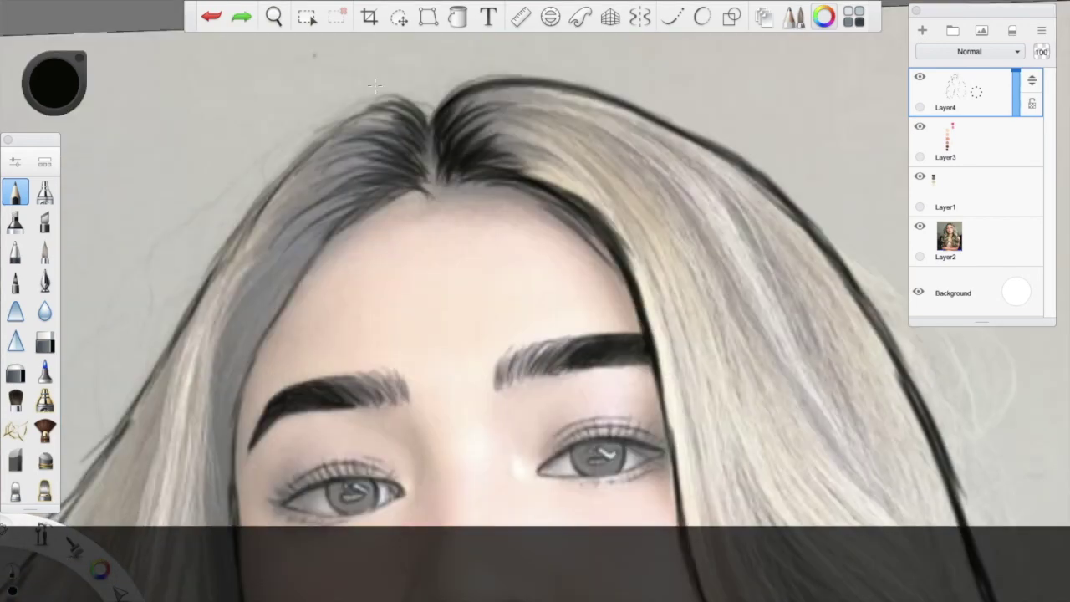
left_click(210, 16)
left_click_drag(661, 402, 698, 575)
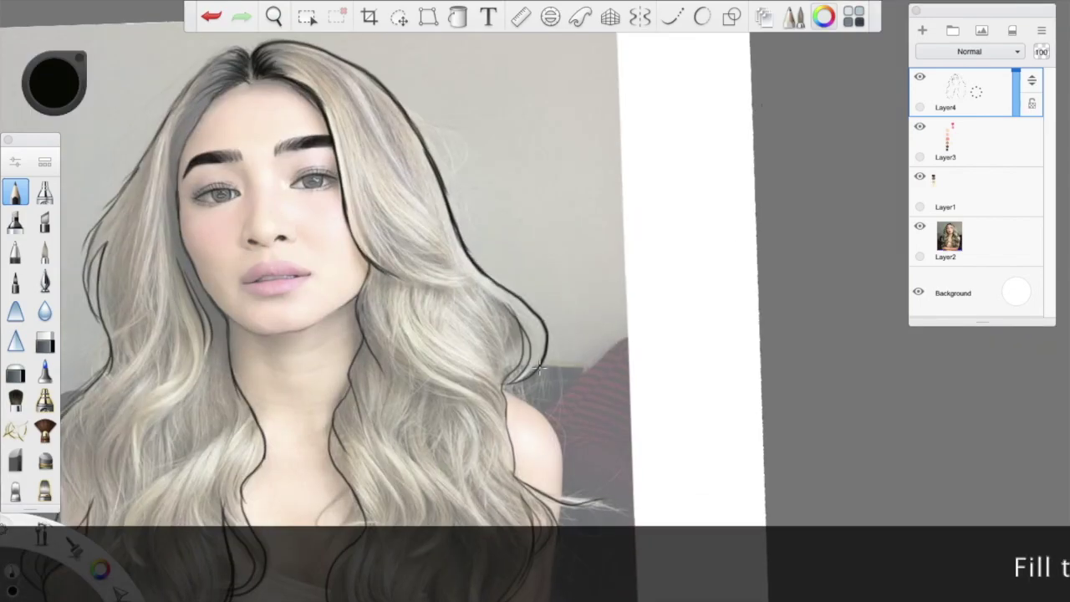
key("ctrl+z")
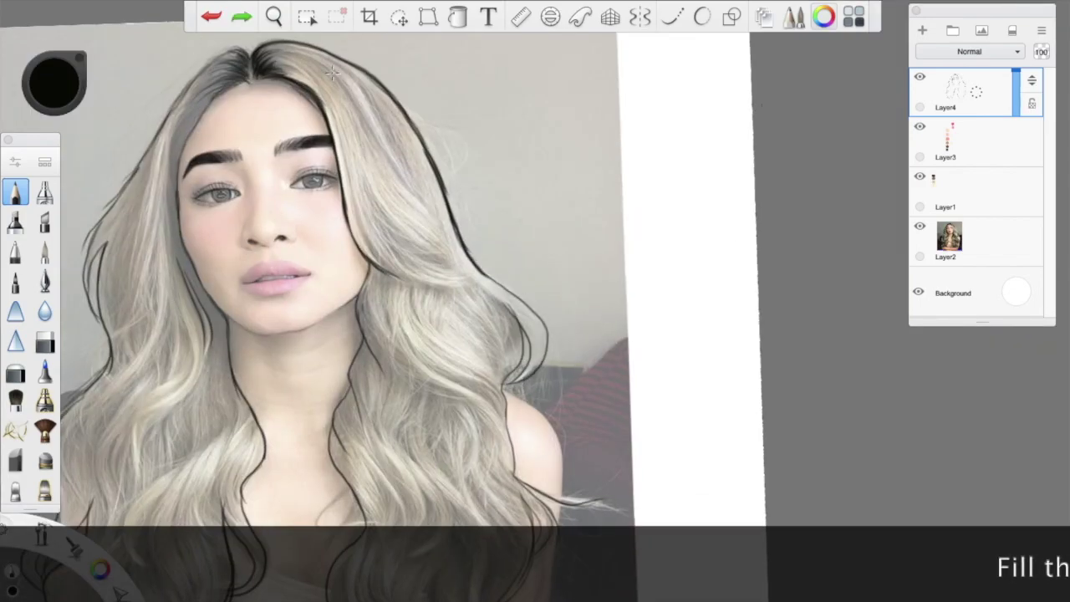
Step: Thicken the outlines of the curl above the right shoulder and the hair edge beside the neck
left_click(457, 15)
left_click_drag(360, 304, 372, 353)
scroll(561, 284, "up", 5)
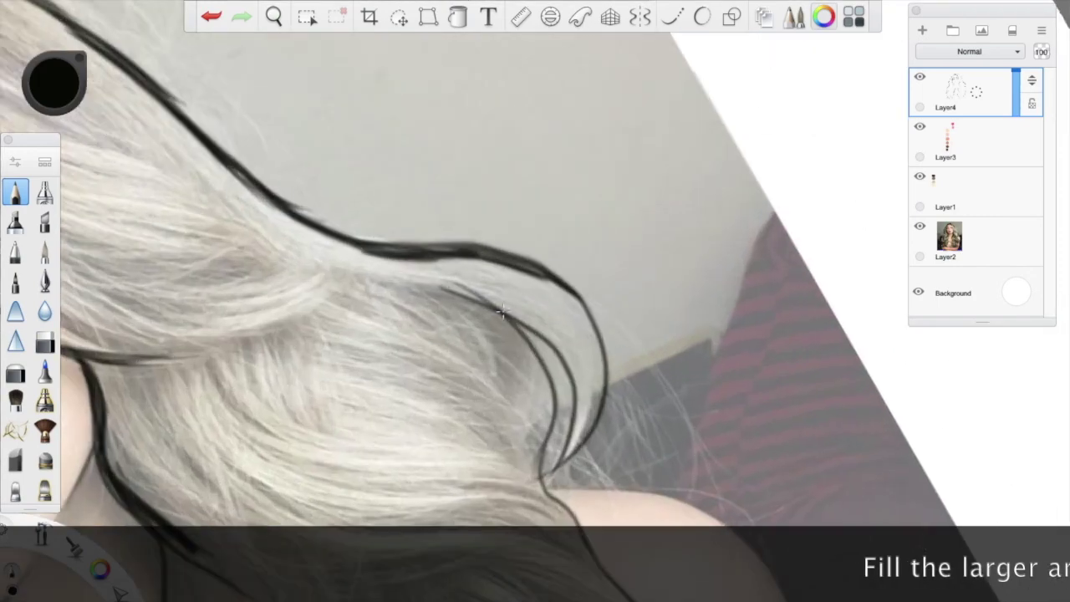
left_click_drag(496, 304, 557, 502)
mouse_move(492, 304)
left_mouse_down()
mouse_move(532, 326)
mouse_move(569, 468)
left_mouse_up()
left_click_drag(510, 263, 580, 446)
left_click_drag(607, 358, 590, 423)
left_click_drag(544, 470, 585, 531)
left_click_drag(109, 461, 184, 547)
left_click_drag(164, 542, 176, 598)
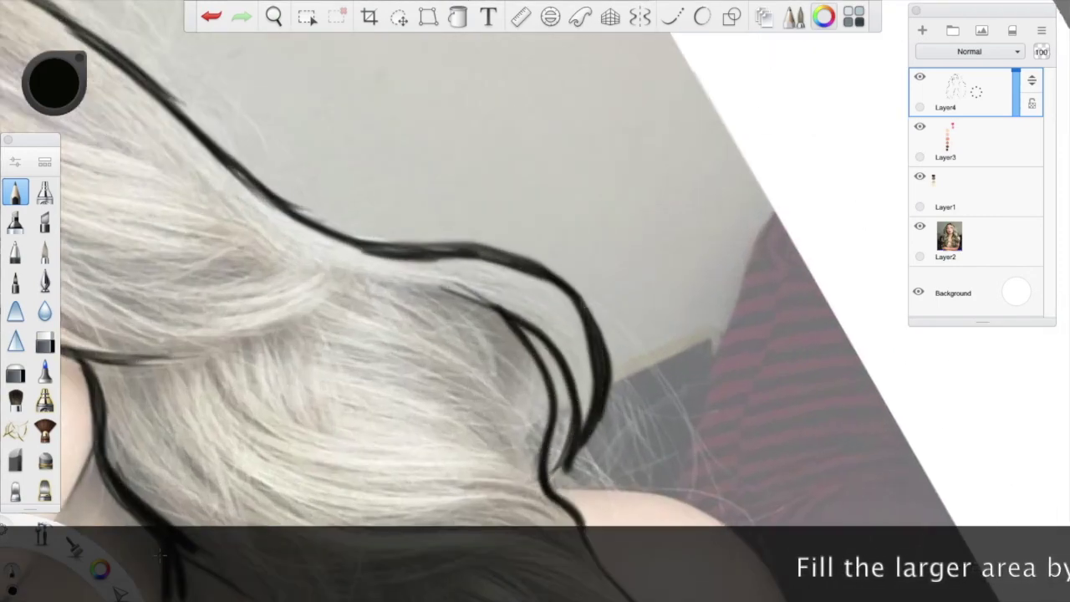
Step: Thicken the inner and outer outlines of the right side's lower hair down to its tips
scroll(242, 476, "down", 10)
scroll(358, 188, "up", 5)
scroll(359, 188, "down", 10)
scroll(226, 210, "up", 4)
scroll(351, 468, "up", 10)
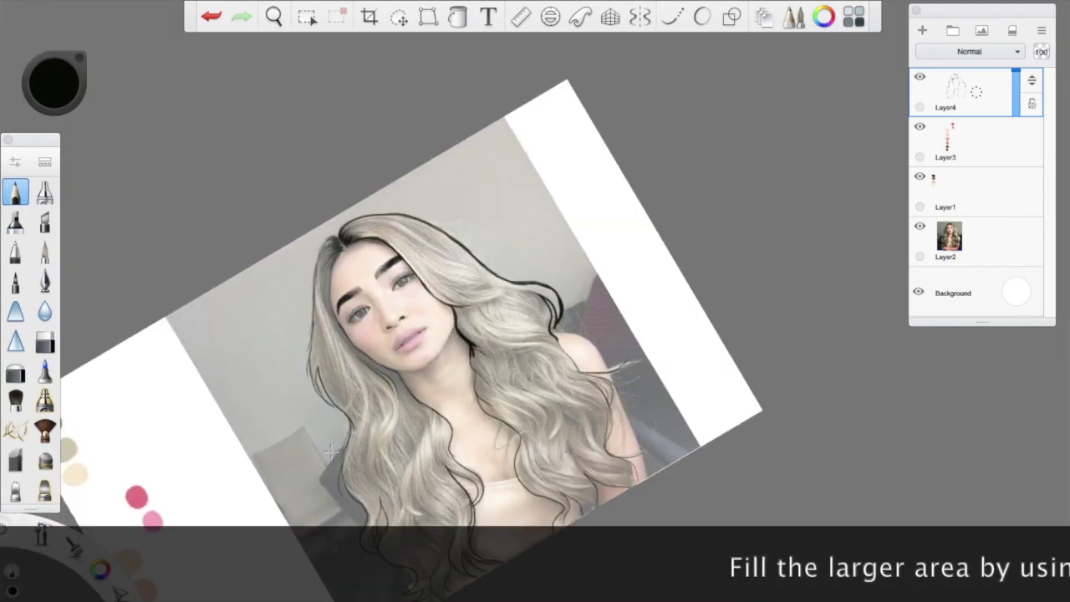
scroll(615, 379, "down", 5)
left_click_drag(538, 323, 597, 450)
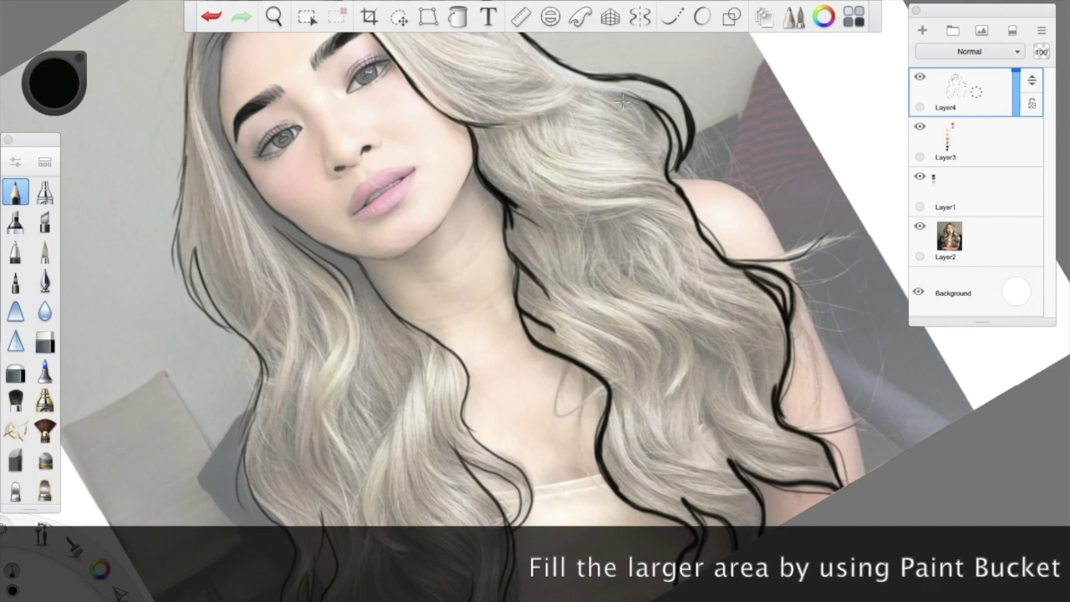
Step: Fill the outlined right side of the hair with solid black and thicken the left hair's inner edge beside the neck
key("f")
left_click(621, 170)
mouse_move(350, 253)
left_mouse_down()
mouse_move(443, 384)
mouse_move(462, 444)
left_mouse_up()
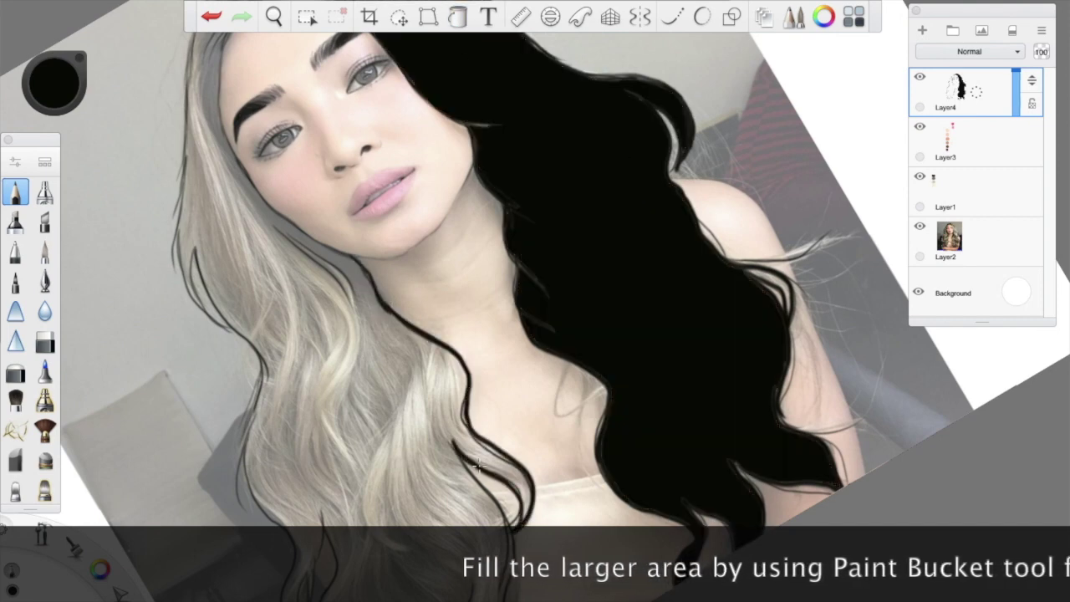
Step: Thicken the left hair's outer contour, its lower strands and its inner edge beside the cheek
mouse_move(177, 225)
left_mouse_down()
mouse_move(250, 469)
mouse_move(270, 369)
left_mouse_up()
left_click_drag(169, 468, 182, 493)
left_click_drag(280, 462, 289, 528)
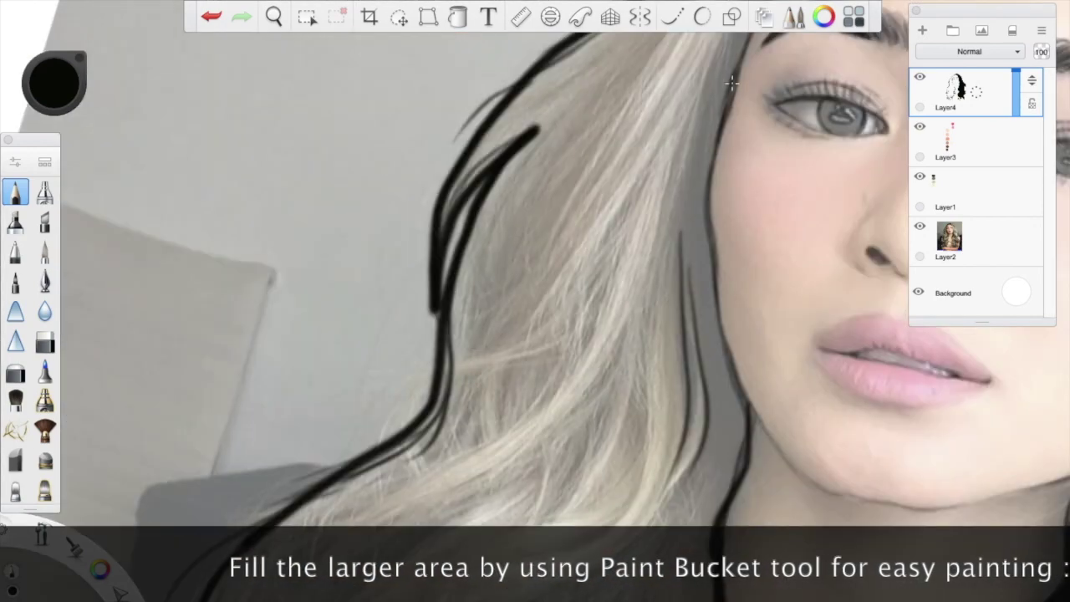
mouse_move(721, 83)
left_mouse_down()
mouse_move(717, 326)
mouse_move(739, 498)
left_mouse_up()
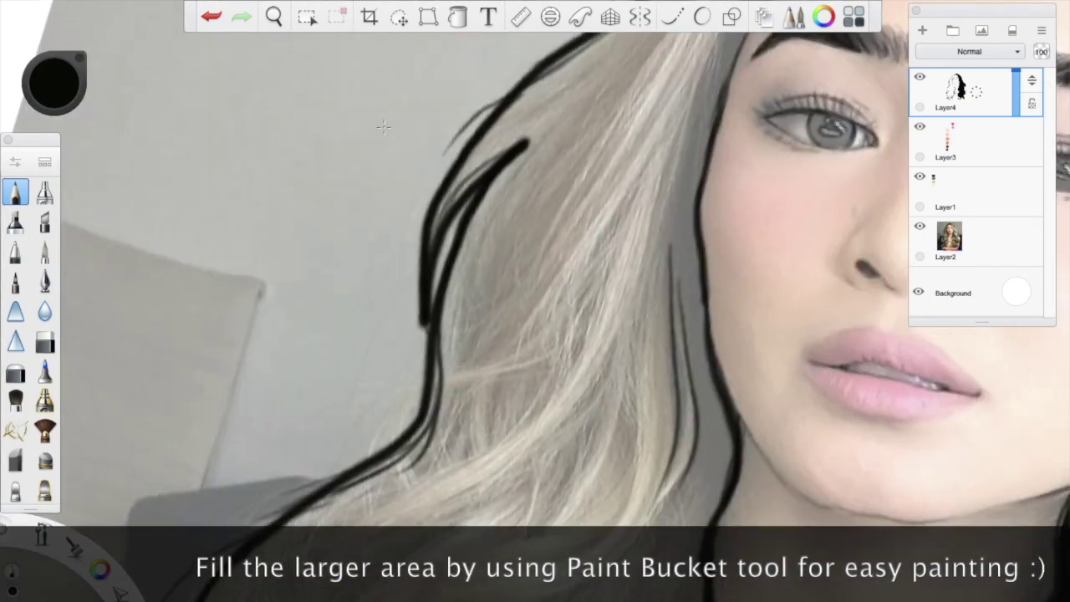
Step: Thicken the left hair's forehead hairline and its upper outer contour up to the parting, closing the gaps
scroll(841, 118, "up", 5)
mouse_move(686, 107)
left_mouse_down()
mouse_move(465, 172)
mouse_move(155, 455)
left_mouse_up()
mouse_move(644, 124)
left_mouse_down()
mouse_move(676, 108)
mouse_move(690, 55)
left_mouse_up()
left_click_drag(318, 76, 132, 239)
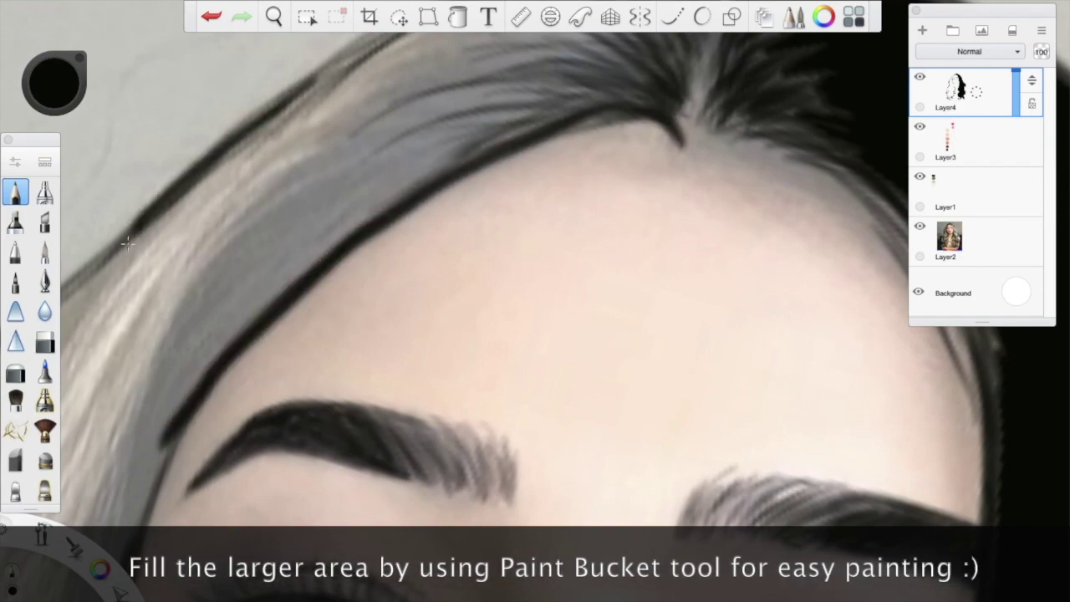
left_click_drag(131, 239, 118, 254)
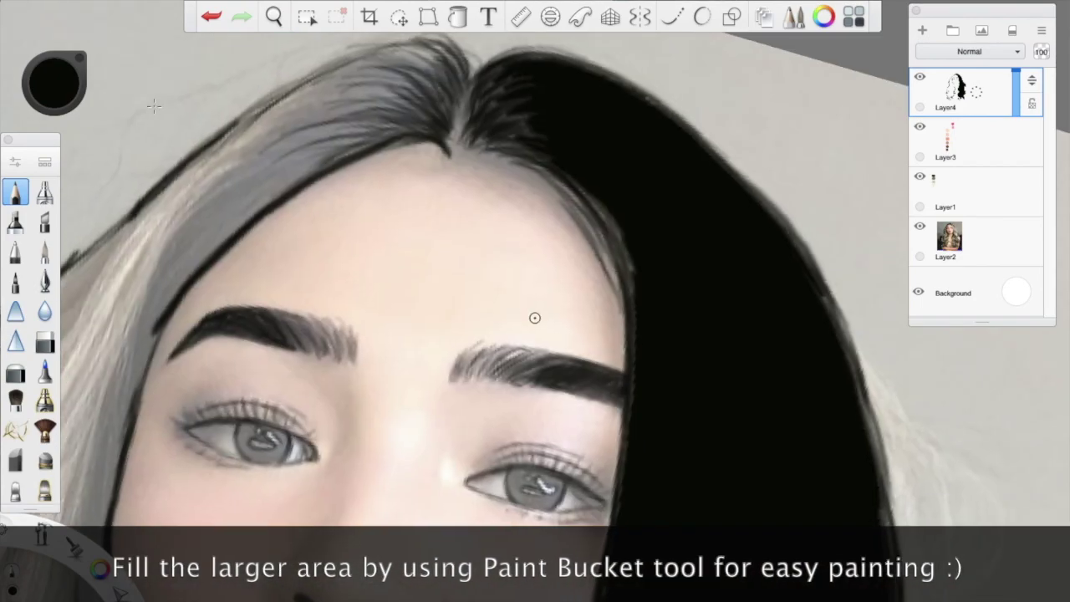
mouse_move(414, 114)
left_mouse_down()
mouse_move(378, 72)
mouse_move(172, 232)
left_mouse_up()
left_click_drag(410, 149, 398, 94)
scroll(258, 192, "up", 4)
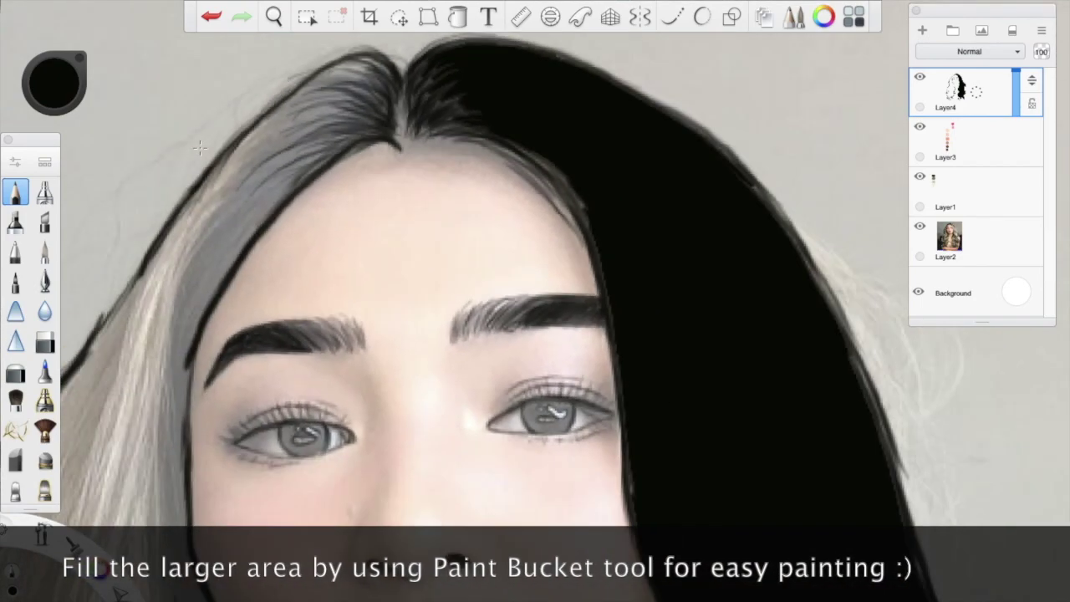
scroll(258, 192, "down", 5)
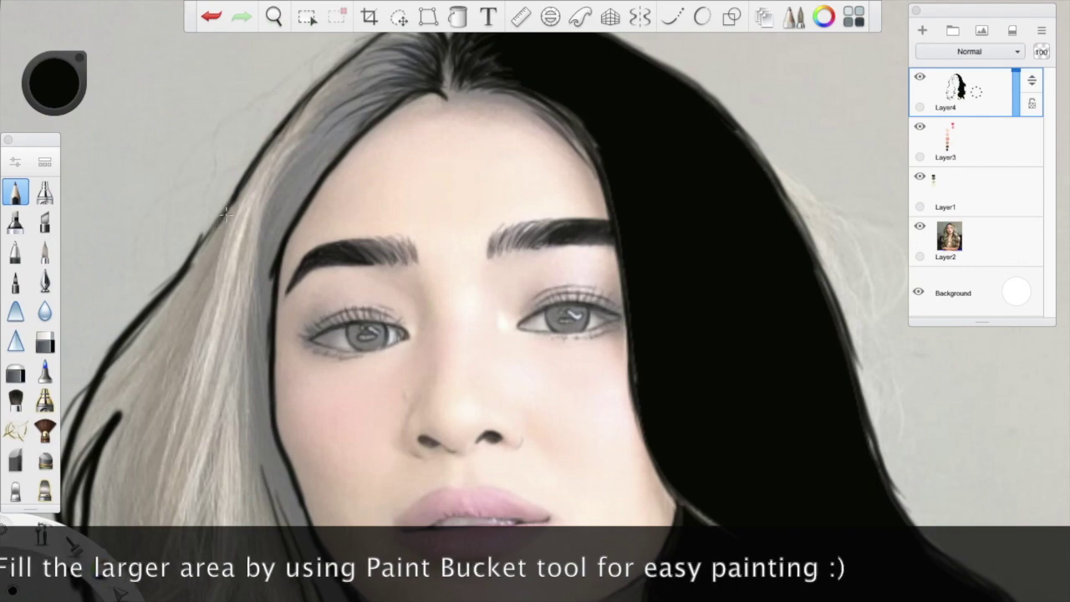
Step: Fill the left side of the hair with solid black and check the artwork by toggling the photo layer's visibility
scroll(148, 195, "down", 3)
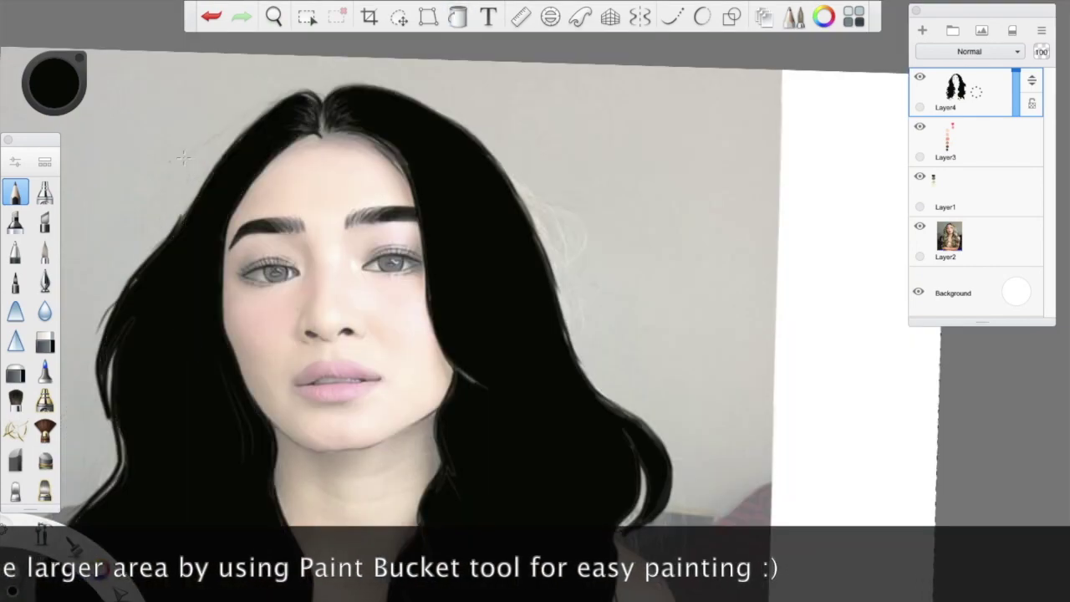
scroll(85, 201, "down", 4)
scroll(190, 204, "up", 5)
scroll(197, 202, "down", 3)
left_click(920, 227)
left_click(920, 227)
left_click(920, 228)
left_click(920, 227)
Step: Thicken the left eye's lid outline and darken its iris with black, keeping the highlight
scroll(361, 162, "up", 5)
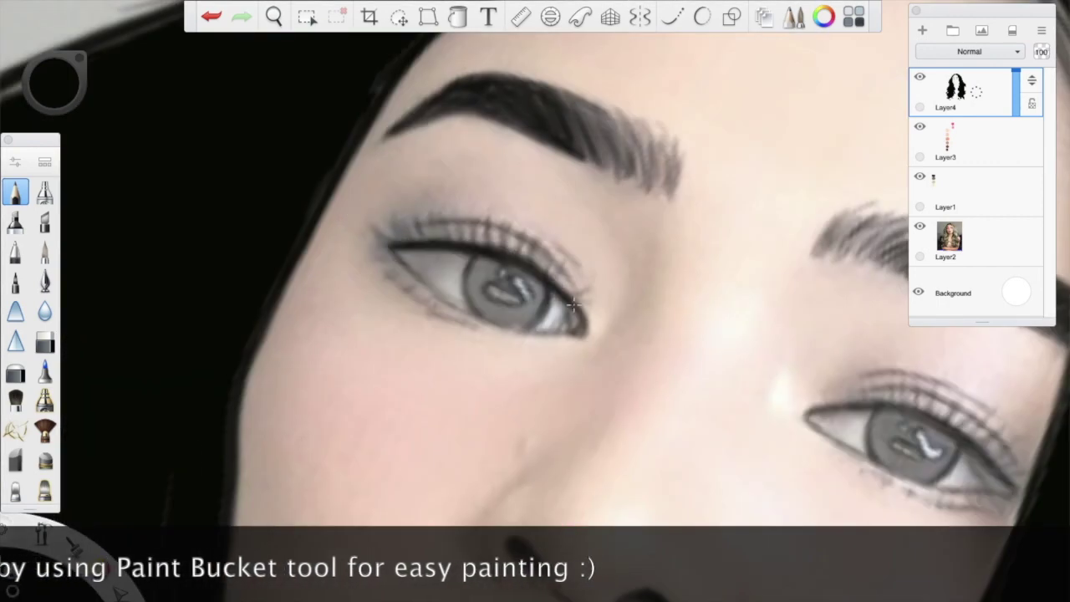
mouse_move(573, 306)
left_mouse_down()
mouse_move(477, 299)
mouse_move(470, 267)
mouse_move(477, 282)
mouse_move(411, 269)
left_mouse_up()
mouse_move(498, 250)
left_mouse_down()
mouse_move(566, 296)
mouse_move(410, 242)
left_mouse_up()
Step: Thicken the right eye's outline, darken its iris around the highlight and strengthen the outer upper lashes, undoing unwanted strokes
mouse_move(906, 410)
left_mouse_down()
mouse_move(966, 443)
mouse_move(1010, 489)
left_mouse_up()
mouse_move(923, 448)
left_mouse_down()
mouse_move(880, 434)
mouse_move(889, 459)
mouse_move(948, 442)
mouse_move(886, 423)
mouse_move(896, 465)
mouse_move(931, 469)
mouse_move(929, 430)
mouse_move(931, 472)
mouse_move(847, 408)
left_mouse_up()
key("ctrl+z")
mouse_move(1008, 495)
left_mouse_down()
mouse_move(951, 483)
mouse_move(806, 416)
left_mouse_up()
left_click(212, 16)
mouse_move(941, 420)
left_mouse_down()
mouse_move(954, 403)
mouse_move(980, 413)
left_mouse_up()
left_click_drag(987, 453, 1007, 434)
left_click_drag(1002, 473, 1022, 461)
mouse_move(926, 407)
left_mouse_down()
mouse_move(935, 382)
mouse_move(854, 419)
left_mouse_up()
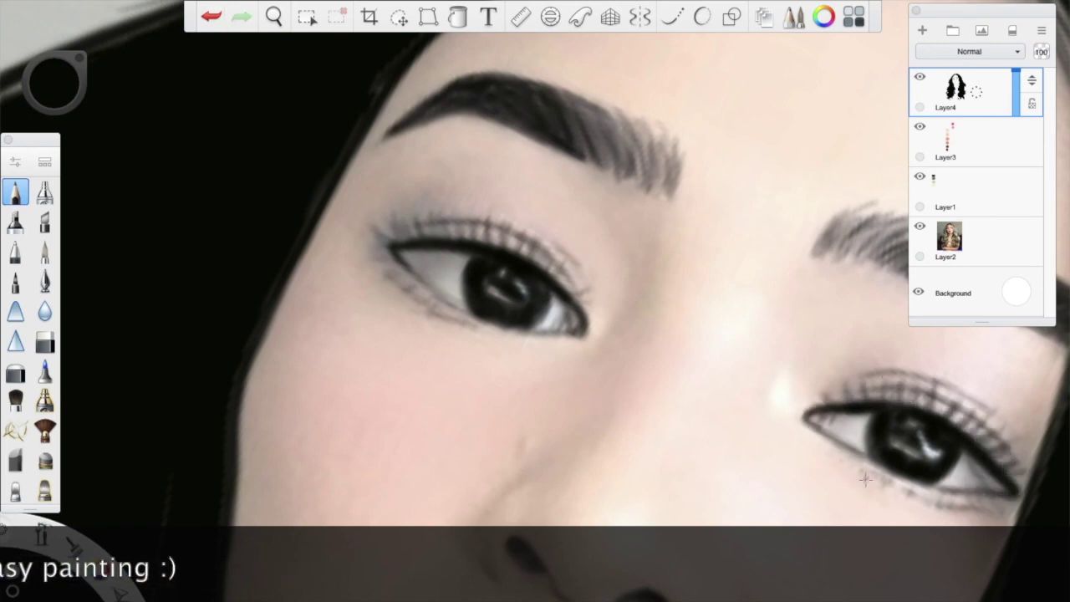
Step: Draw darker individual lashes along the upper and lower lids of the eyes
left_click_drag(434, 238, 414, 214)
left_click_drag(411, 239, 391, 214)
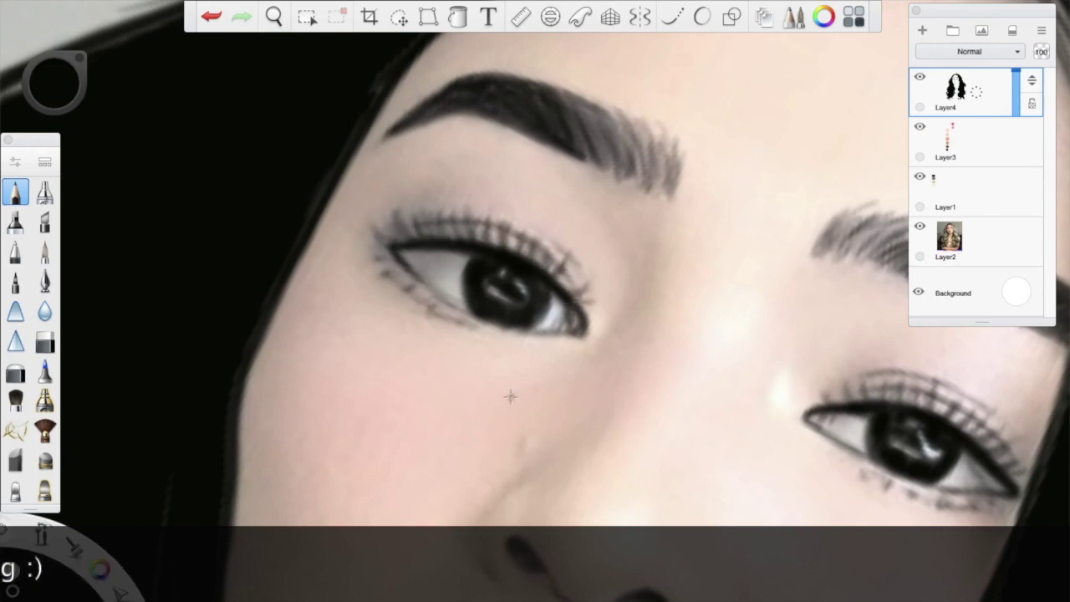
scroll(301, 301, "down", 5)
left_click_drag(657, 314, 668, 518)
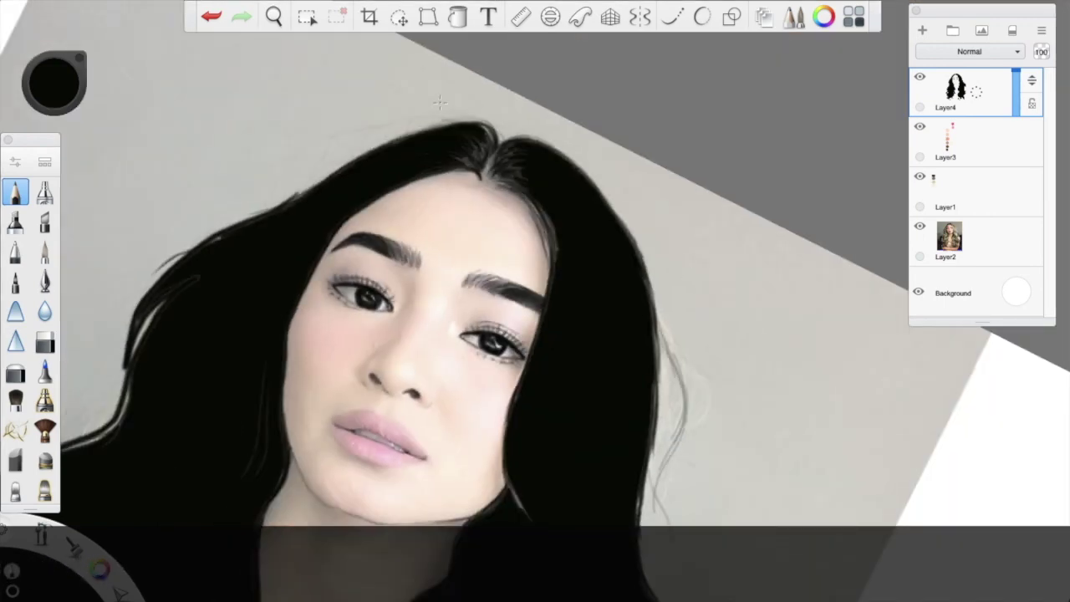
left_click(211, 16)
left_click(211, 16)
Step: Raise the opacity of the photo on Layer2 and make Layer4 the active layer again
left_click(961, 238)
left_click_drag(1016, 236, 1016, 221)
left_click(961, 89)
Step: Draw thin flyaway strands beside the right hair's outer edge, undoing the unwanted strokes
mouse_move(659, 310)
left_mouse_down()
mouse_move(692, 368)
mouse_move(675, 430)
left_mouse_up()
left_click(206, 15)
left_click_drag(201, 4, 203, 4)
left_click_drag(660, 317, 700, 428)
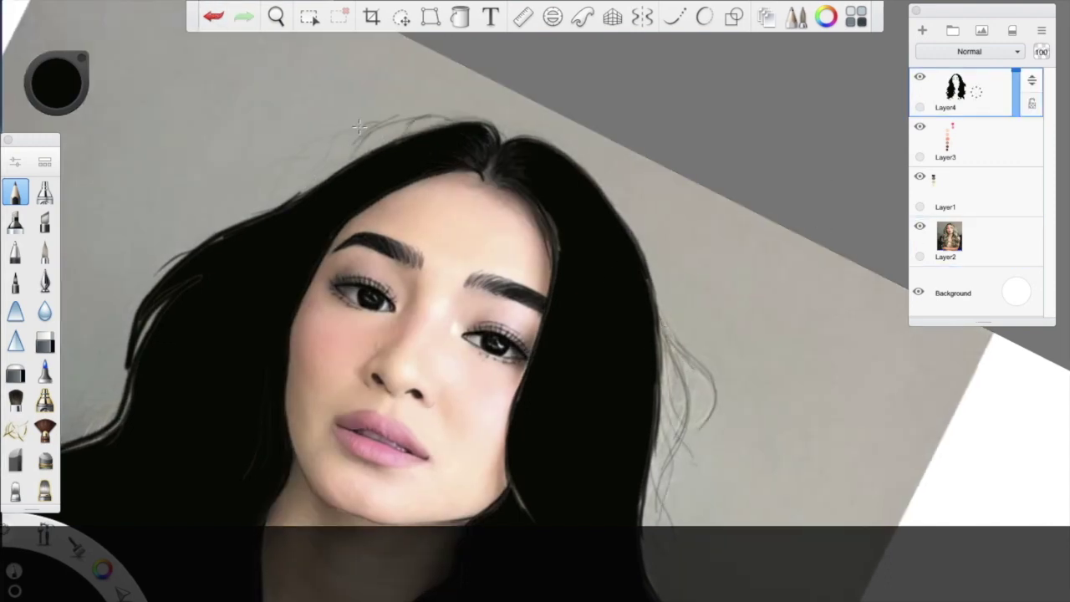
Step: Draw fine flyaway hairs above the crown and along the right hair's upper edge, undoing unwanted strokes
left_click(213, 16)
left_click_drag(499, 113, 441, 101)
left_click(211, 16)
left_click_drag(531, 132, 600, 171)
left_click_drag(625, 214, 667, 262)
Step: Reduce the pencil's stroke setting and lighten the flyaway hairs above the left side of the head with the eraser
double_click(15, 193)
left_click_drag(147, 337, 108, 337)
left_click(90, 166)
left_click(43, 346)
mouse_move(498, 115)
left_mouse_down()
mouse_move(442, 100)
mouse_move(355, 154)
left_mouse_up()
left_click_drag(338, 134, 257, 177)
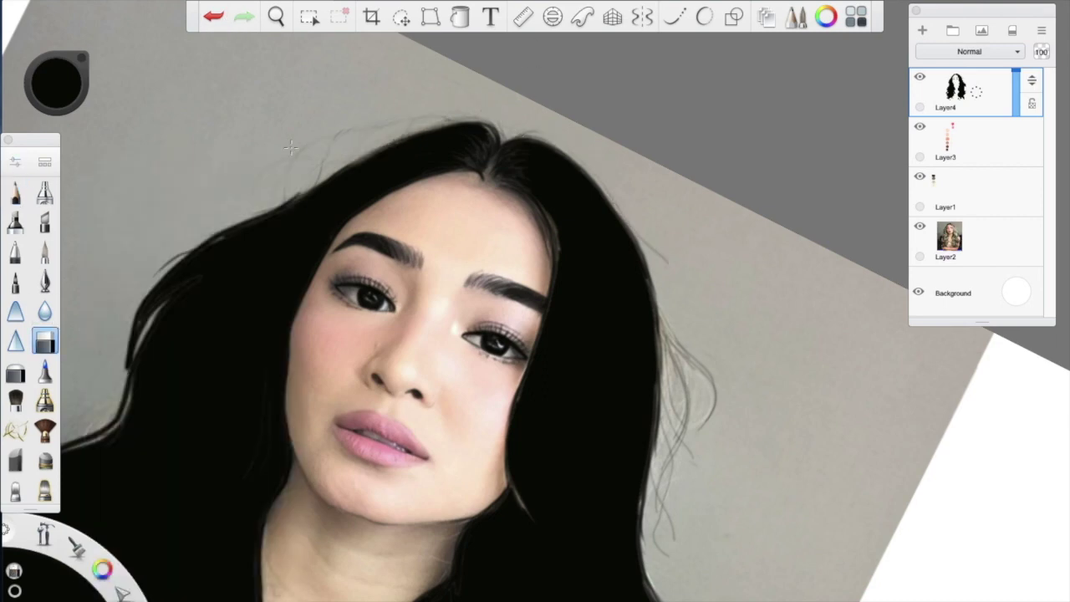
Step: Draw more thin flyaway strands around the hair with the pencil
left_click(16, 193)
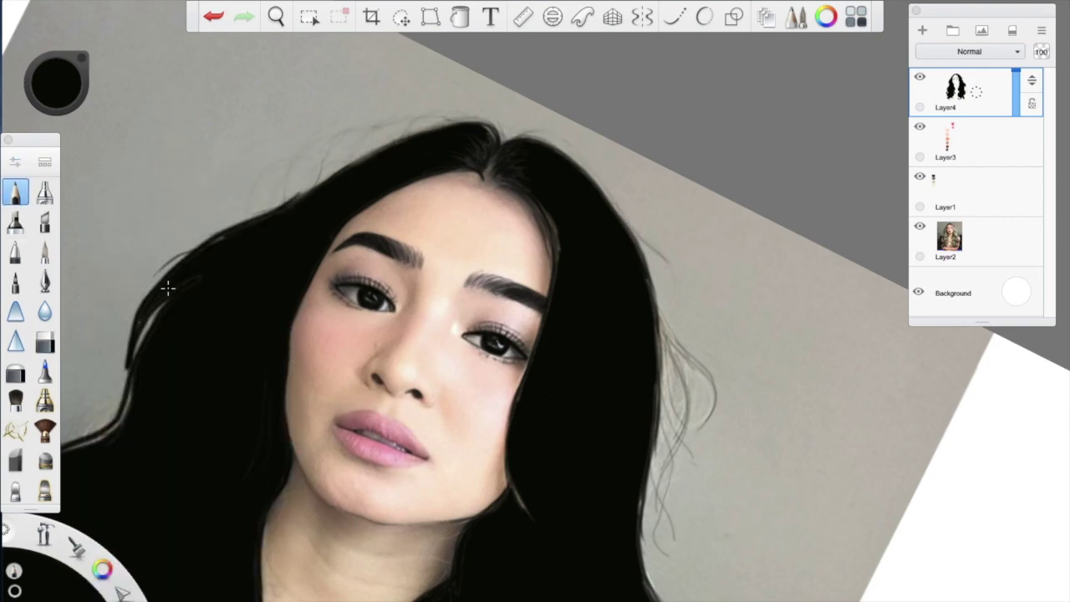
scroll(168, 288, "down", 5)
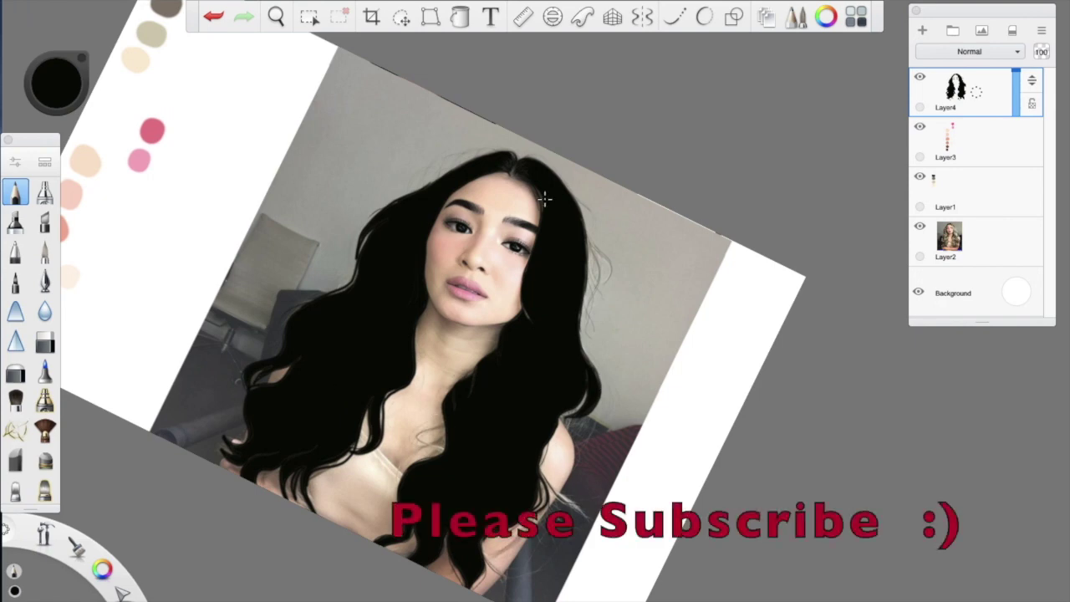
Step: Check the artwork without the photo on Layer2, show it again and lower its opacity
left_click(919, 226)
left_click(953, 238)
left_click(920, 226)
left_click_drag(1015, 224, 1016, 253)
Step: Undo the lip stroke made on the photo layer and draw the line between the lips on Layer4
scroll(497, 222, "up", 6)
left_click_drag(601, 385, 363, 383)
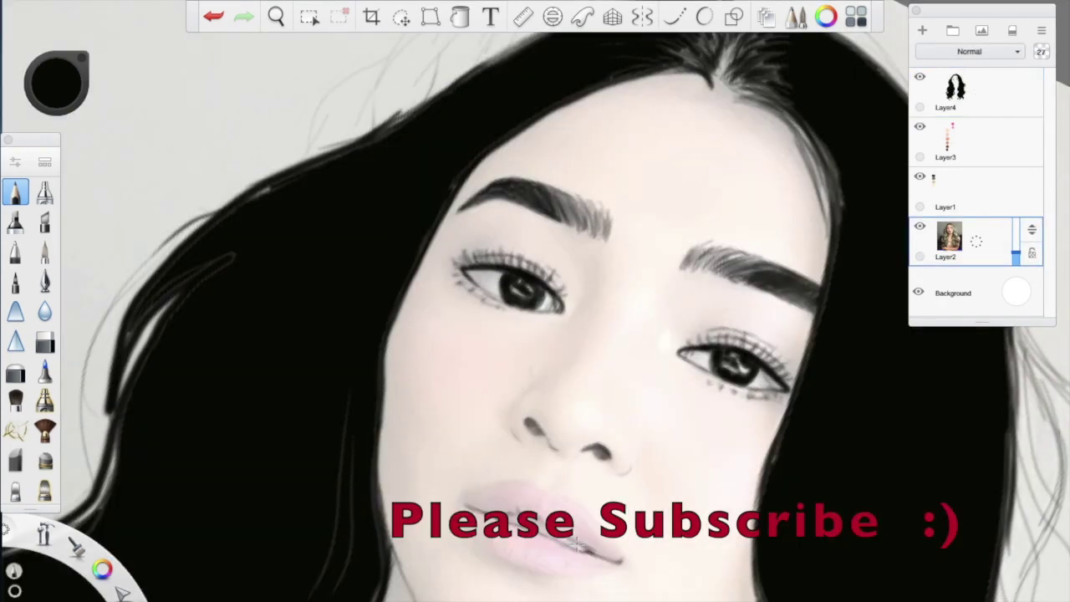
left_click(214, 18)
left_click(956, 90)
left_click_drag(462, 498, 470, 506)
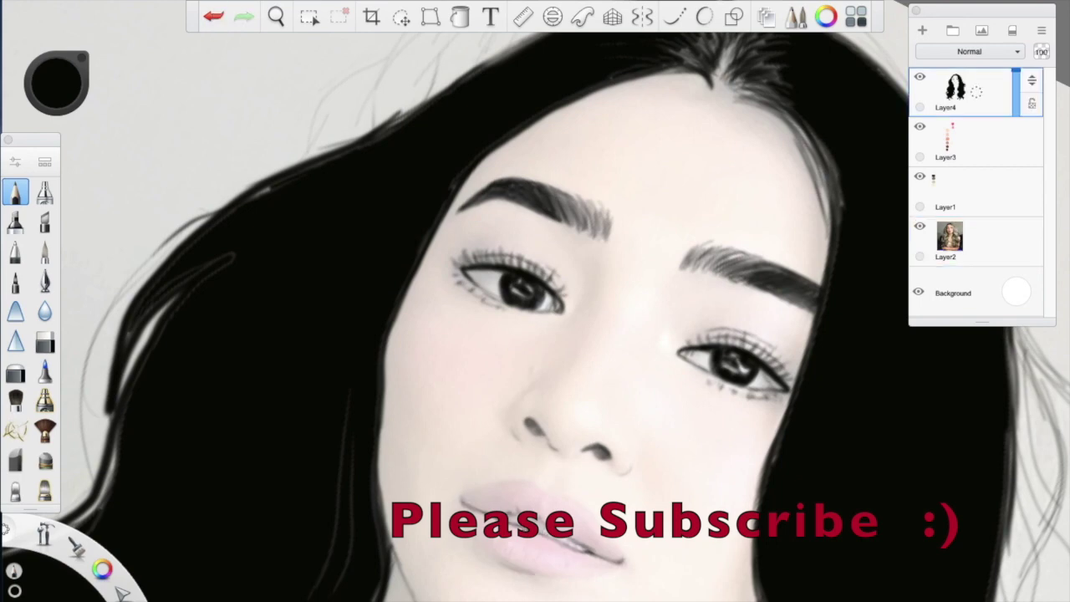
scroll(236, 232, "down", 6)
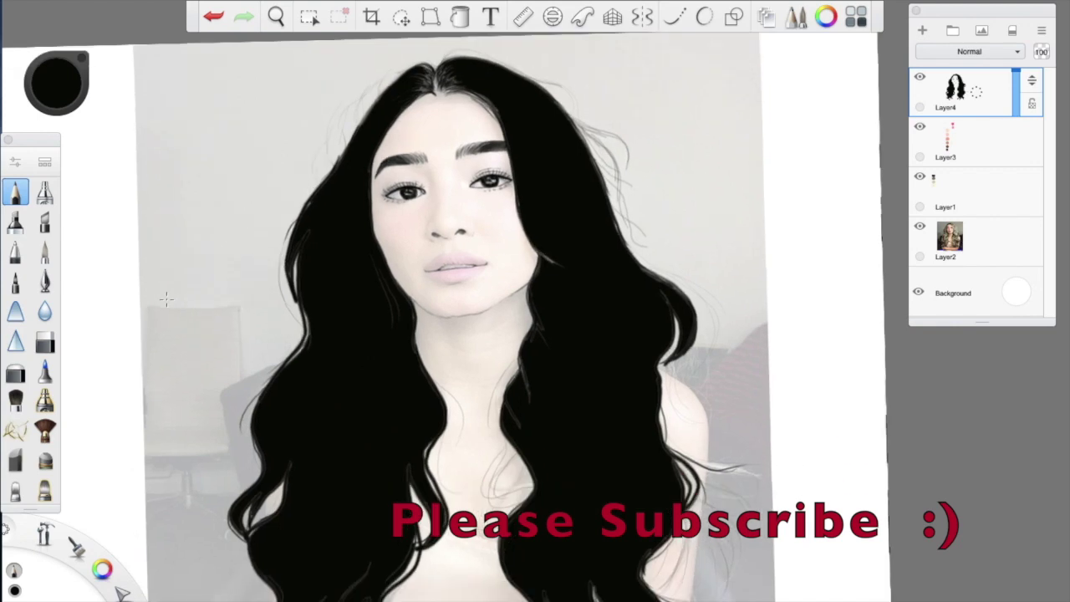